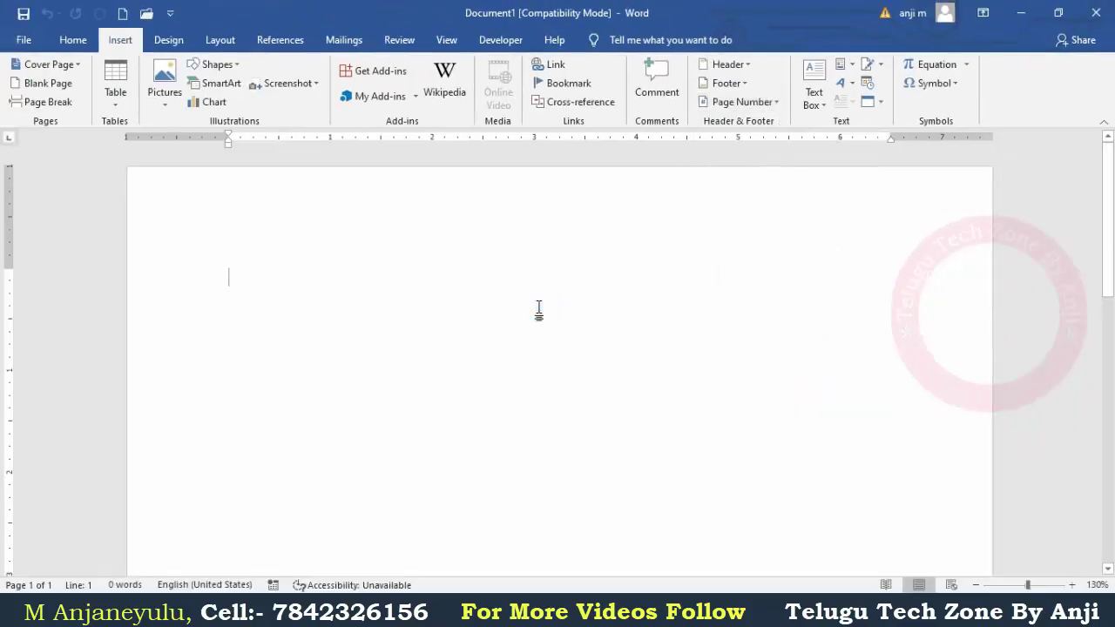
Step: Type the =rand(3) sample-text formula on the blank first page
type("=rand")
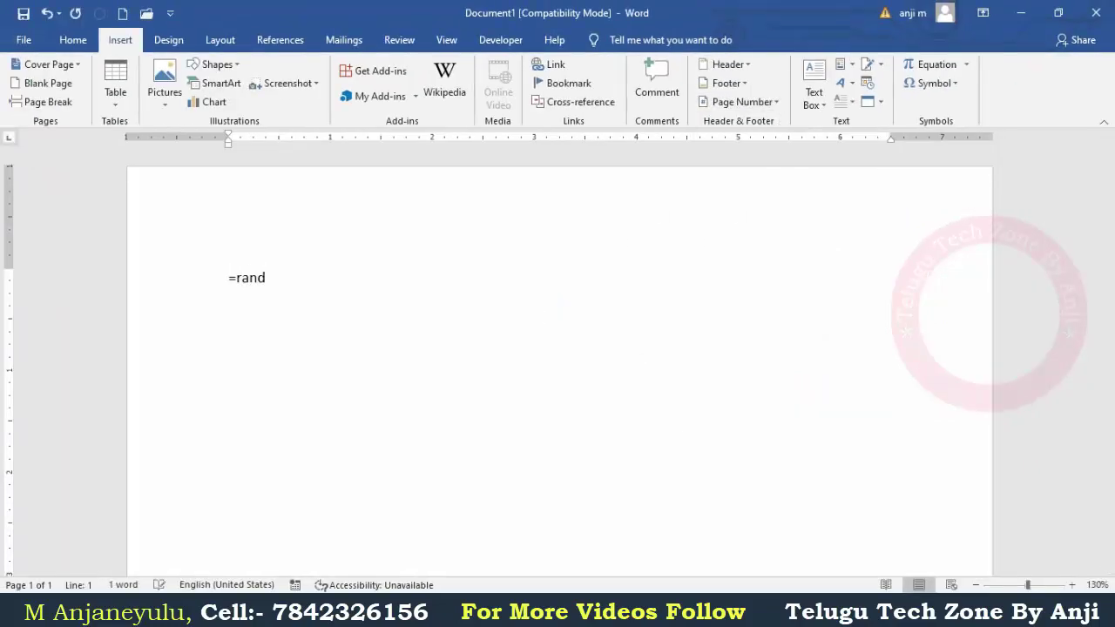
type("(3)")
key("Left")
Step: Expand =rand(3) into three pages of sample paragraphs and review them from the top
type("3")
key("Return")
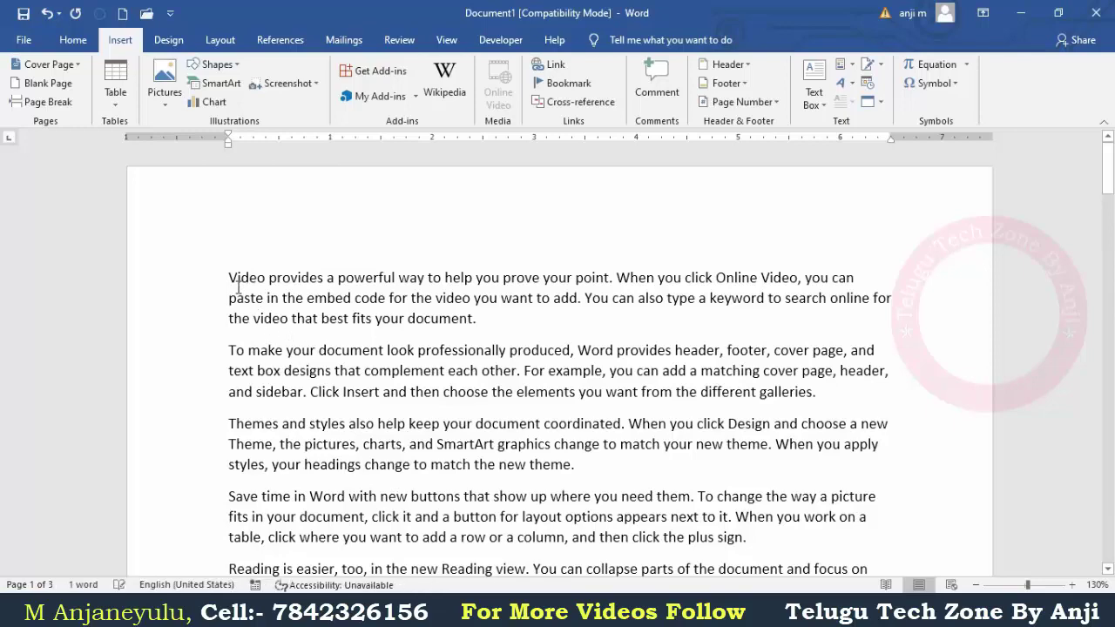
left_click_drag(231, 277, 462, 370)
left_click(563, 464)
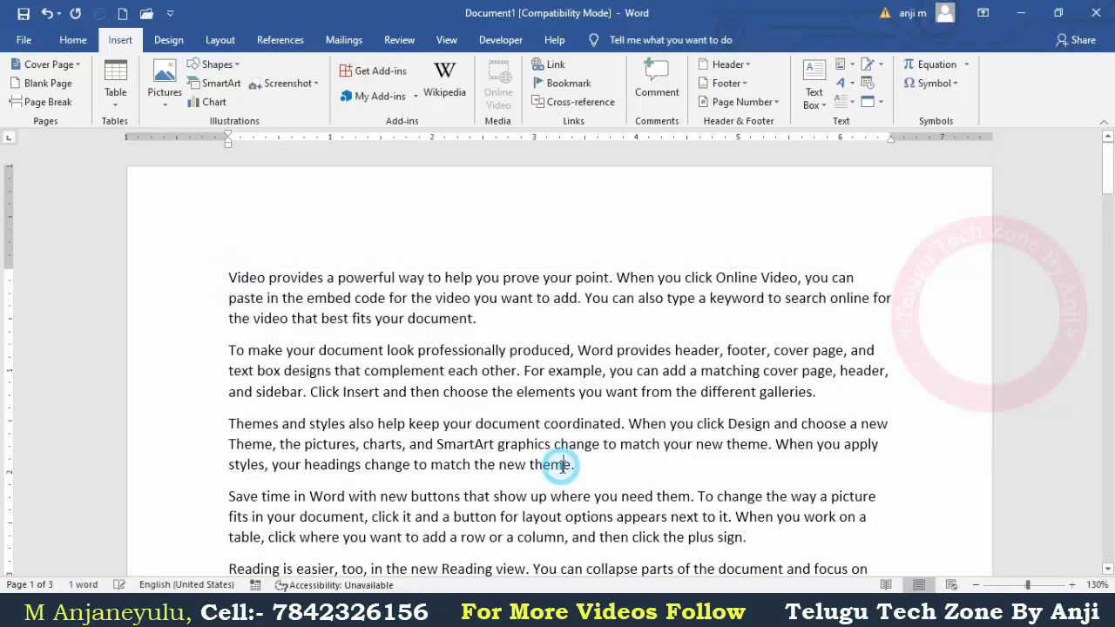
left_click(308, 241)
scroll(505, 514, "down", 15)
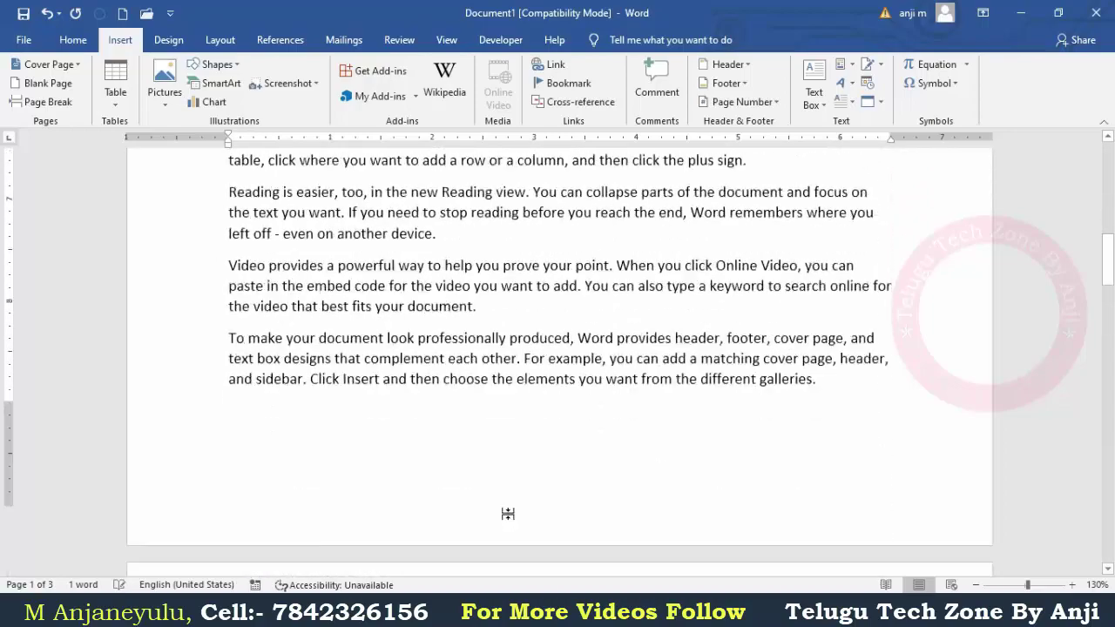
scroll(528, 474, "up", 10)
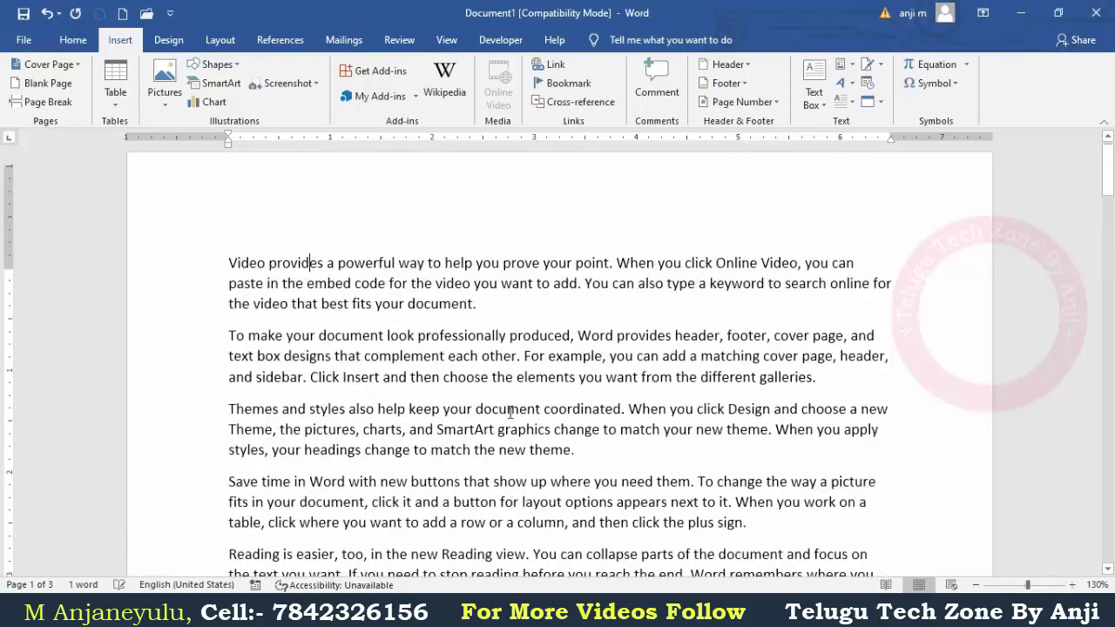
Step: Browse the Top of Page styles in the Page Number gallery
left_click(778, 103)
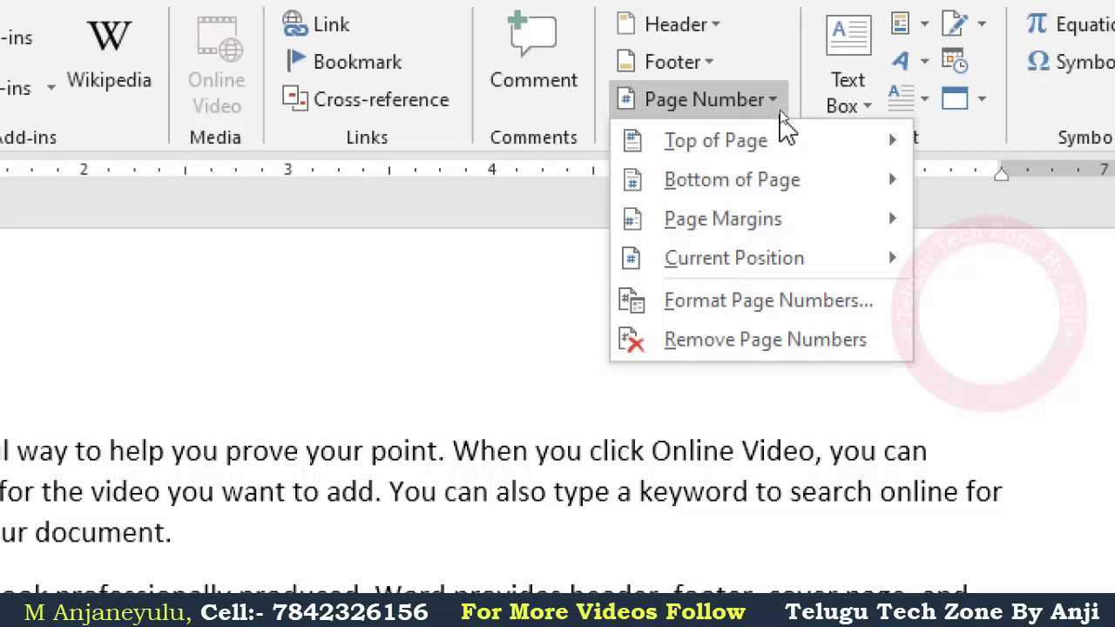
mouse_move(775, 146)
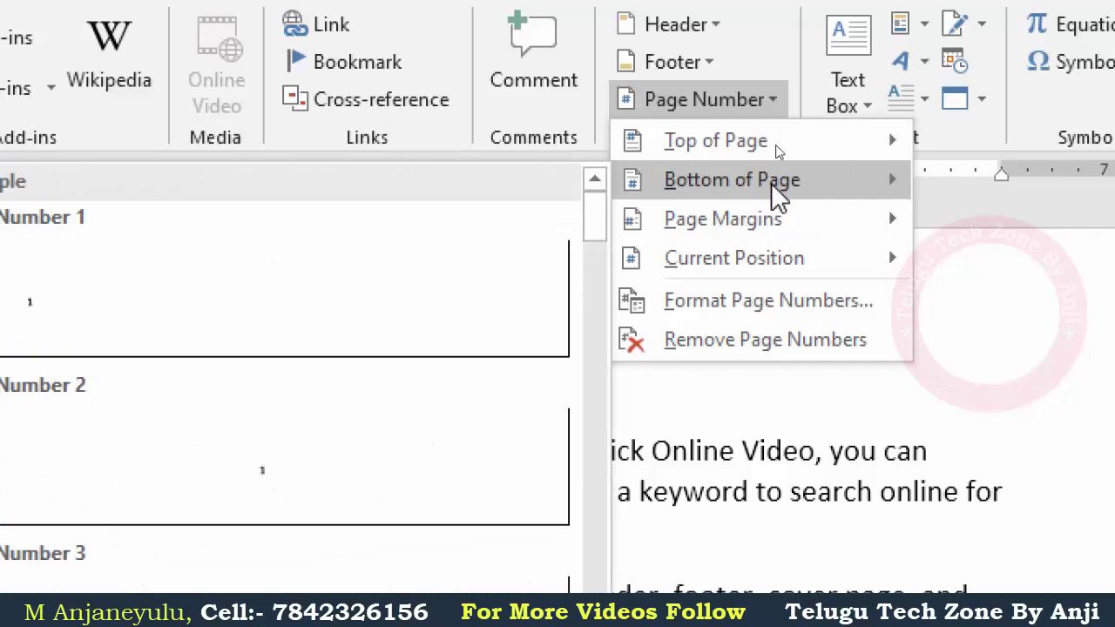
mouse_move(778, 266)
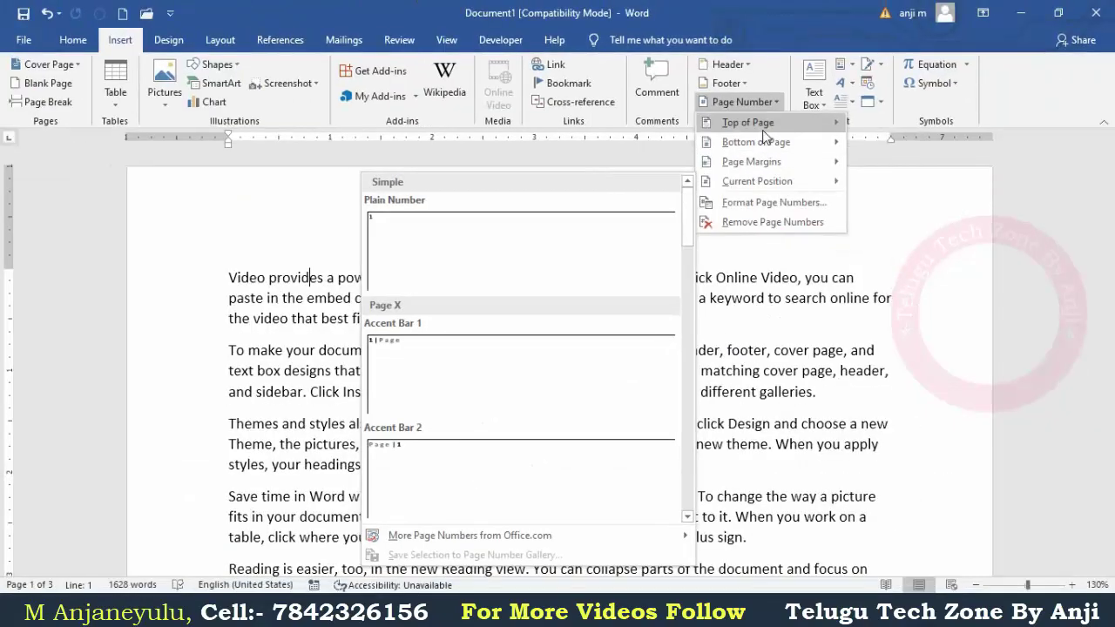
mouse_move(762, 120)
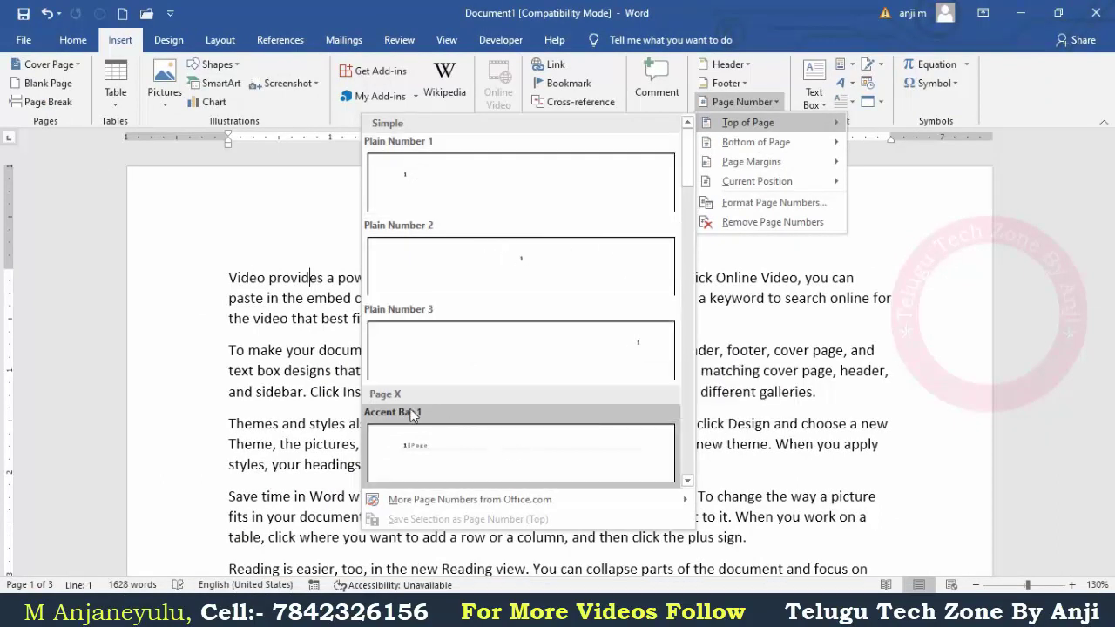
left_click_drag(687, 158, 688, 285)
scroll(642, 288, "down", 5)
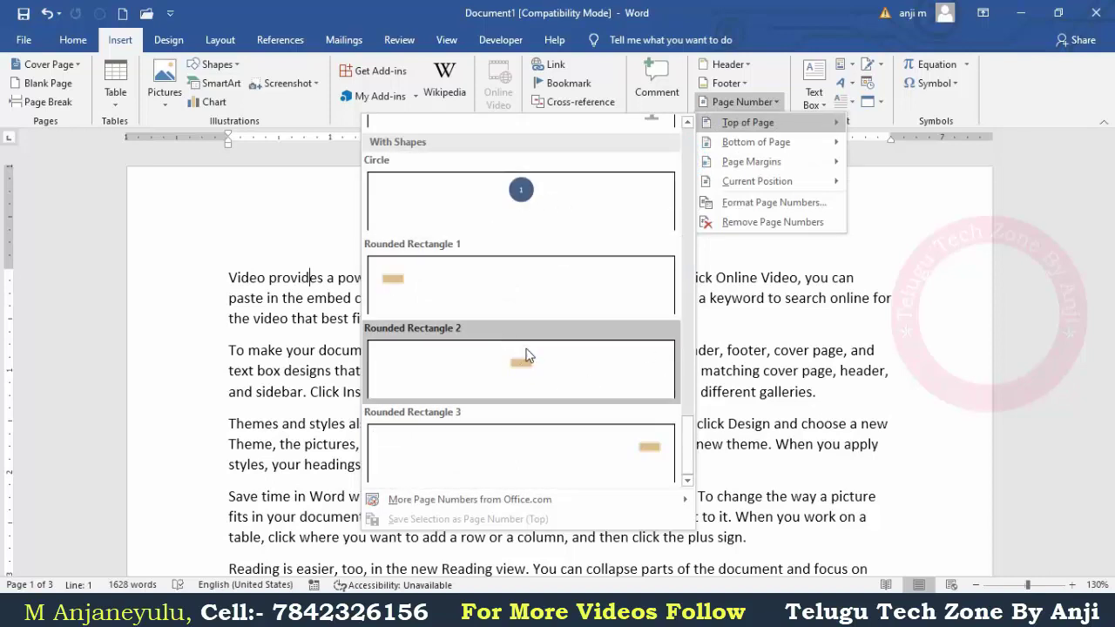
left_click_drag(691, 459, 672, 162)
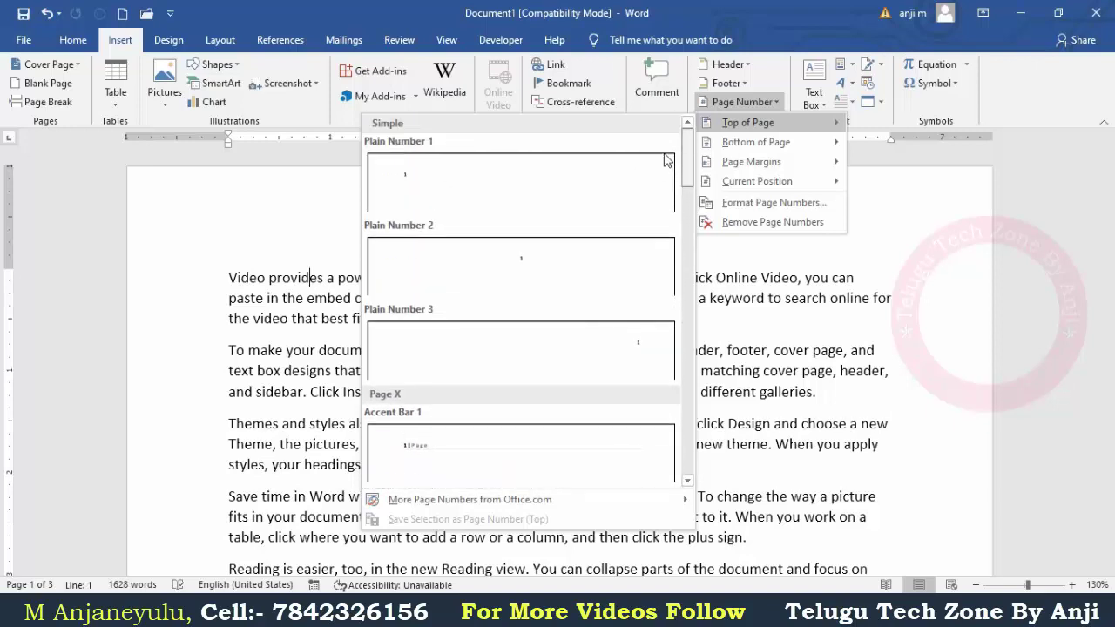
Step: Insert a centred Plain Number 2 page number at the top and close the header
left_click(522, 268)
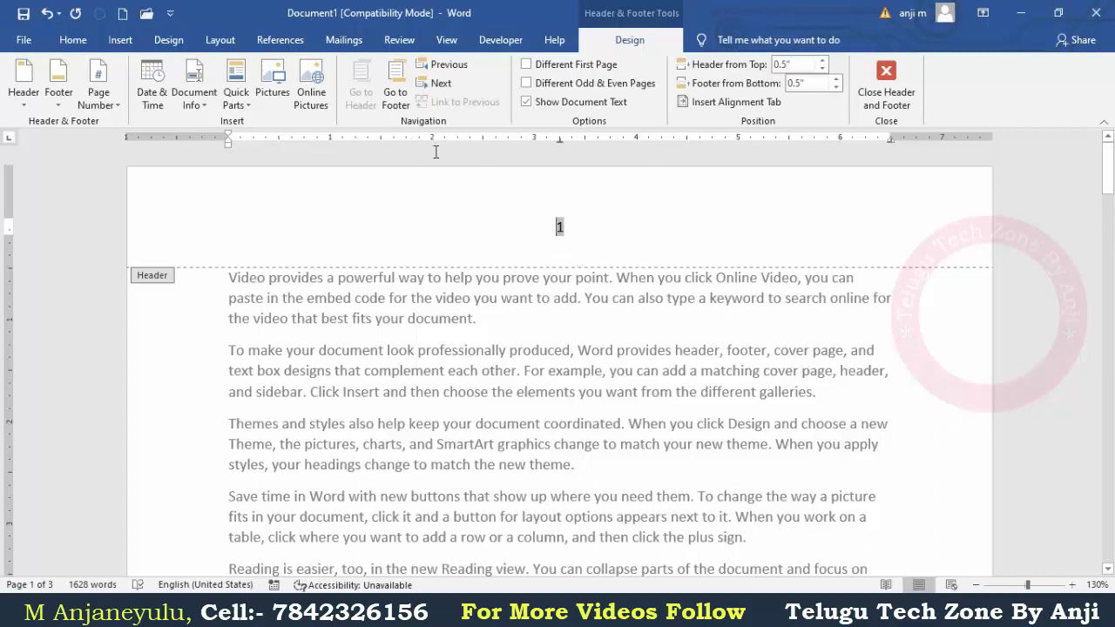
double_click(954, 369)
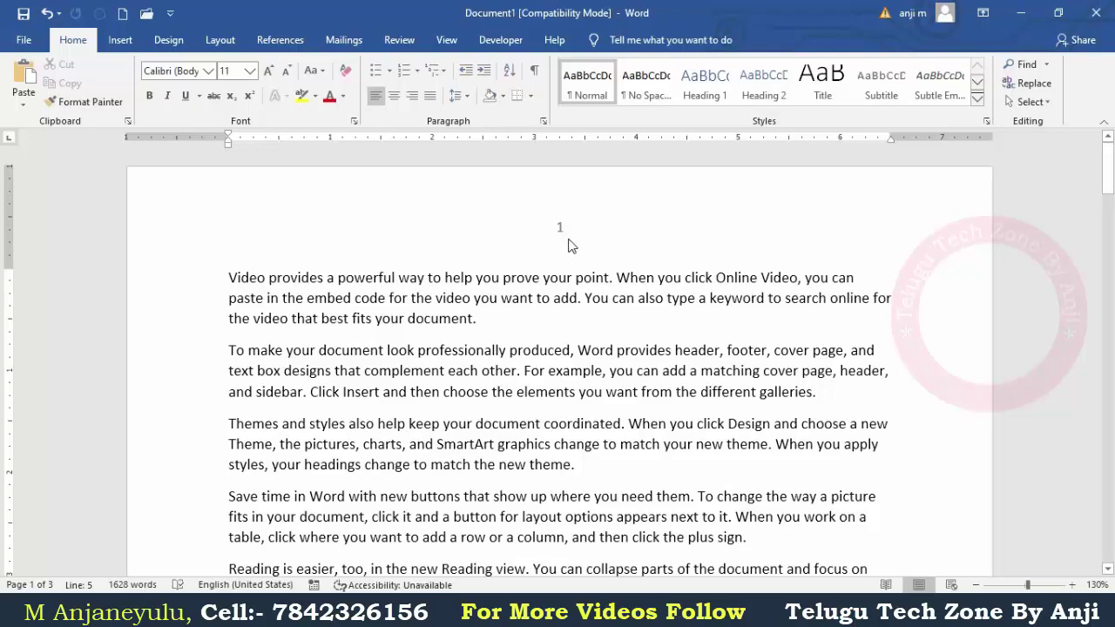
Step: Check the numbers on pages 2 and 3, then reopen the page 1 header
scroll(562, 349, "down", 15)
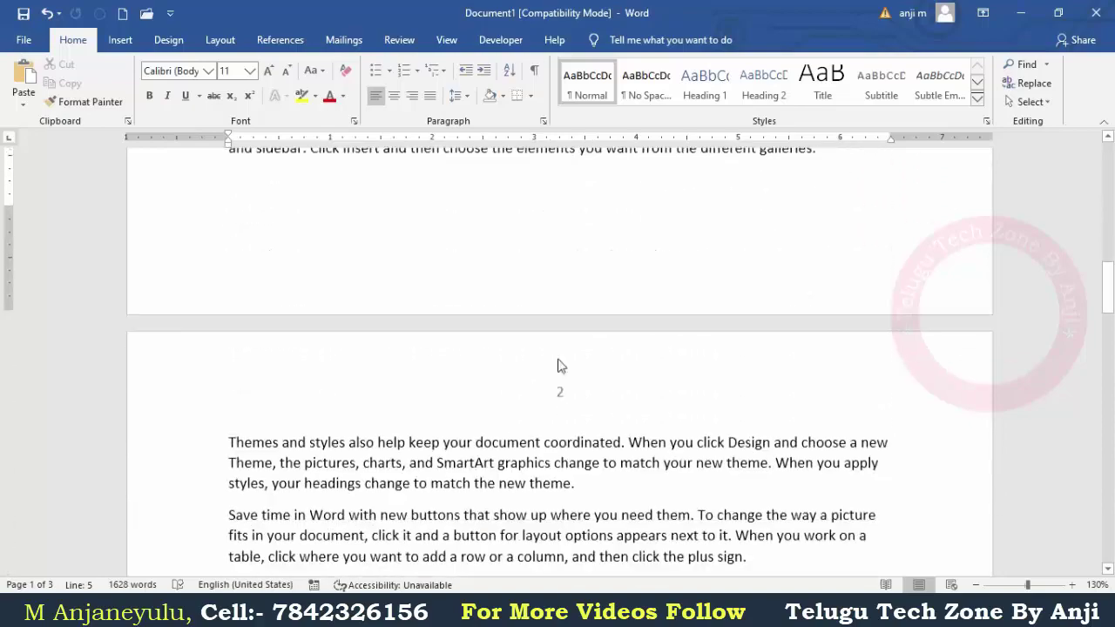
scroll(558, 371, "down", 12)
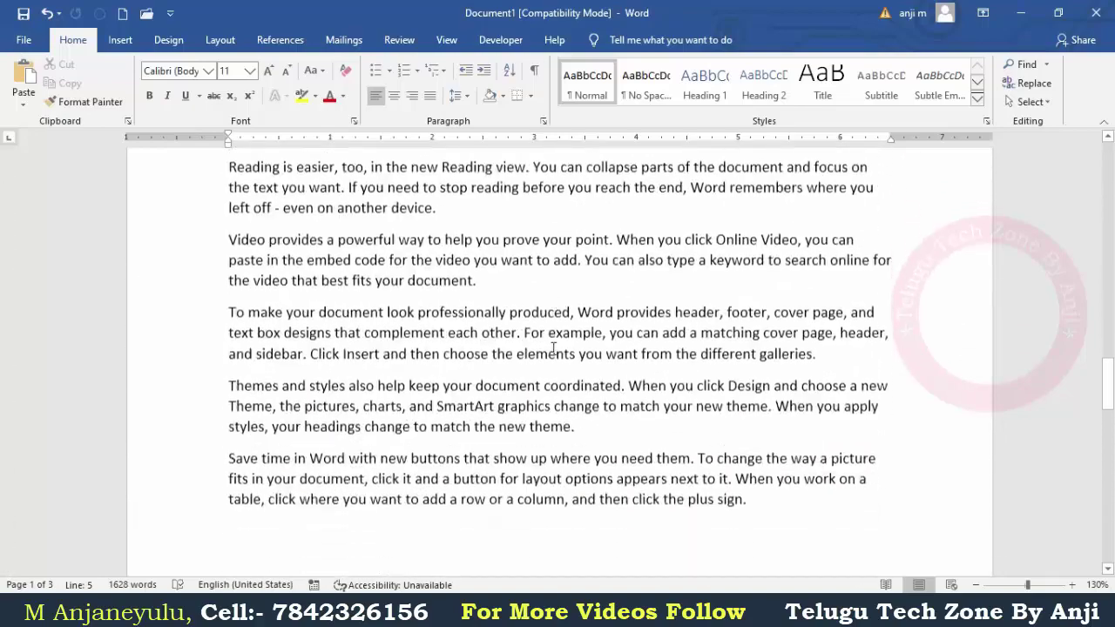
scroll(546, 370, "down", 12)
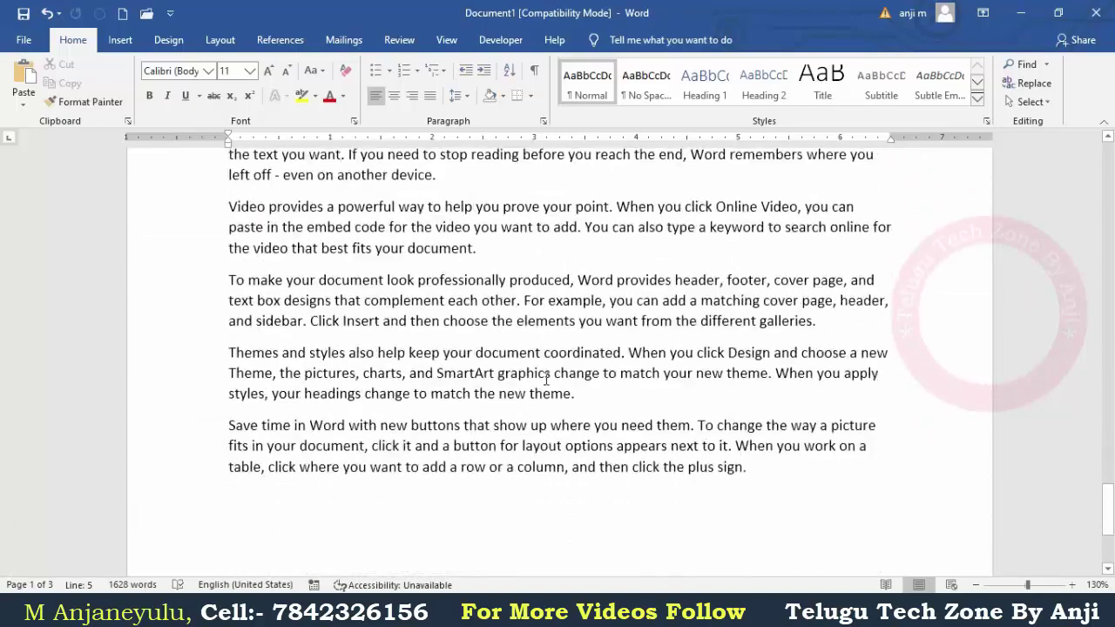
scroll(546, 378, "up", 10)
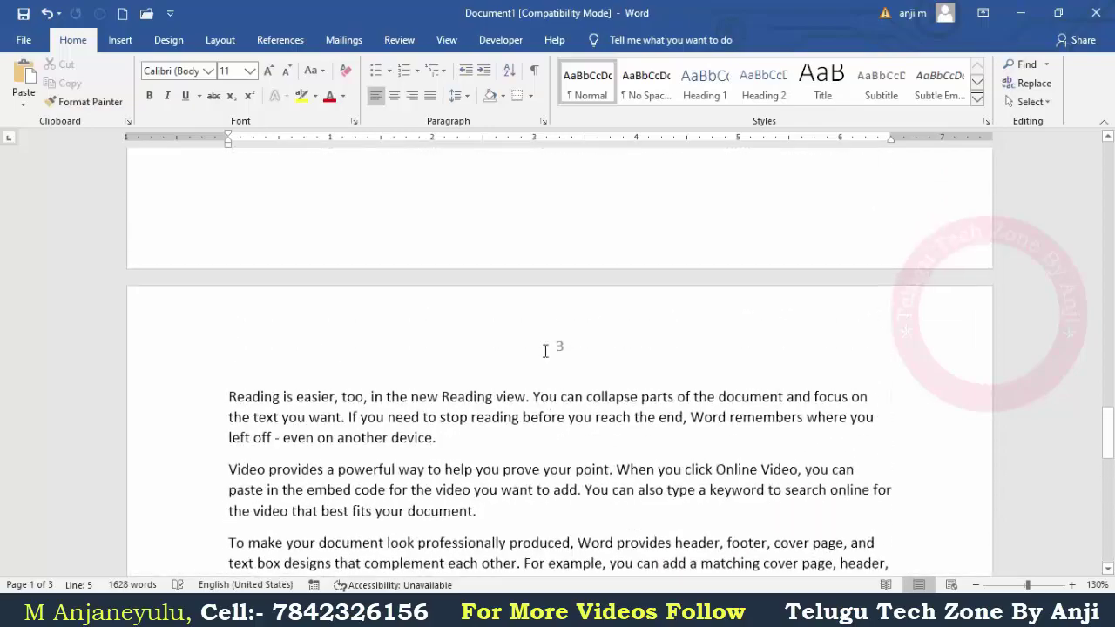
scroll(544, 349, "up", 12)
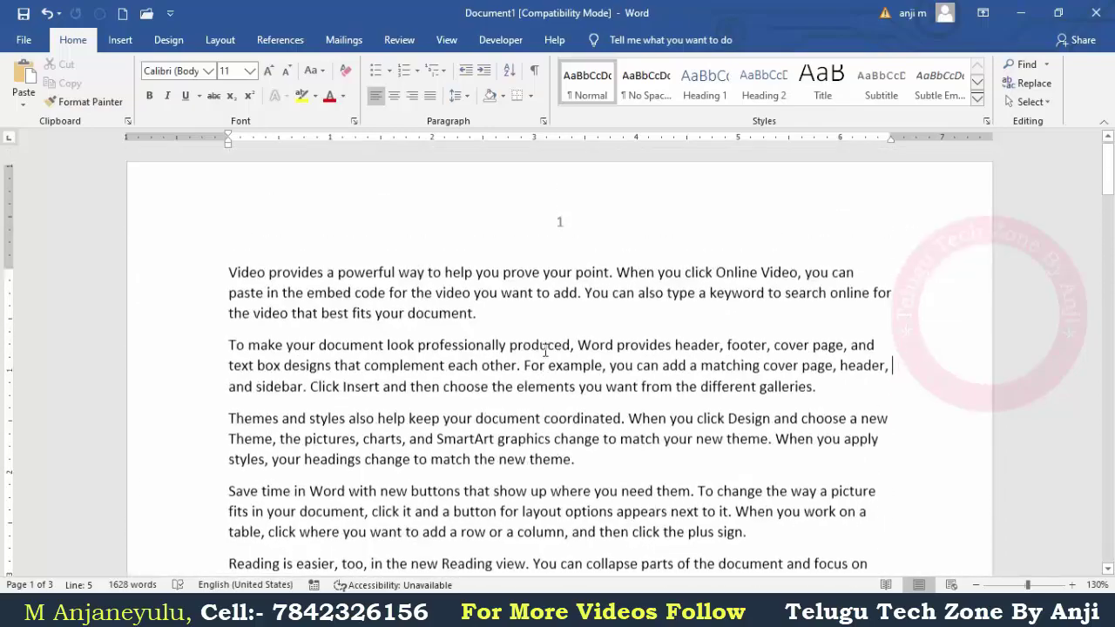
double_click(560, 229)
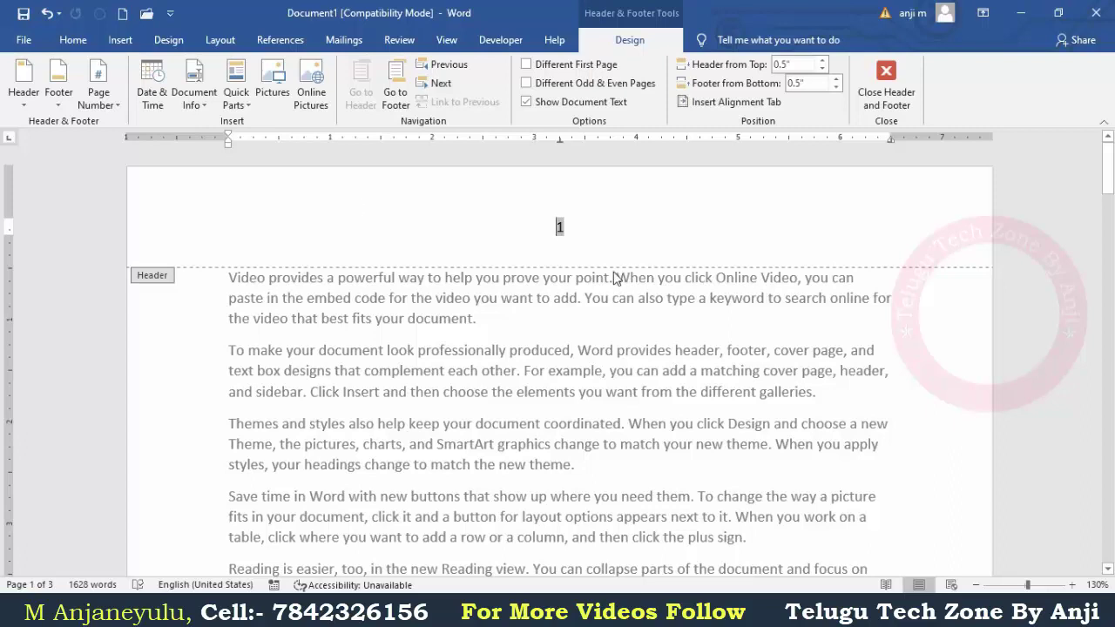
Step: Clear the page numbers from the header and return to the body text
left_click(100, 99)
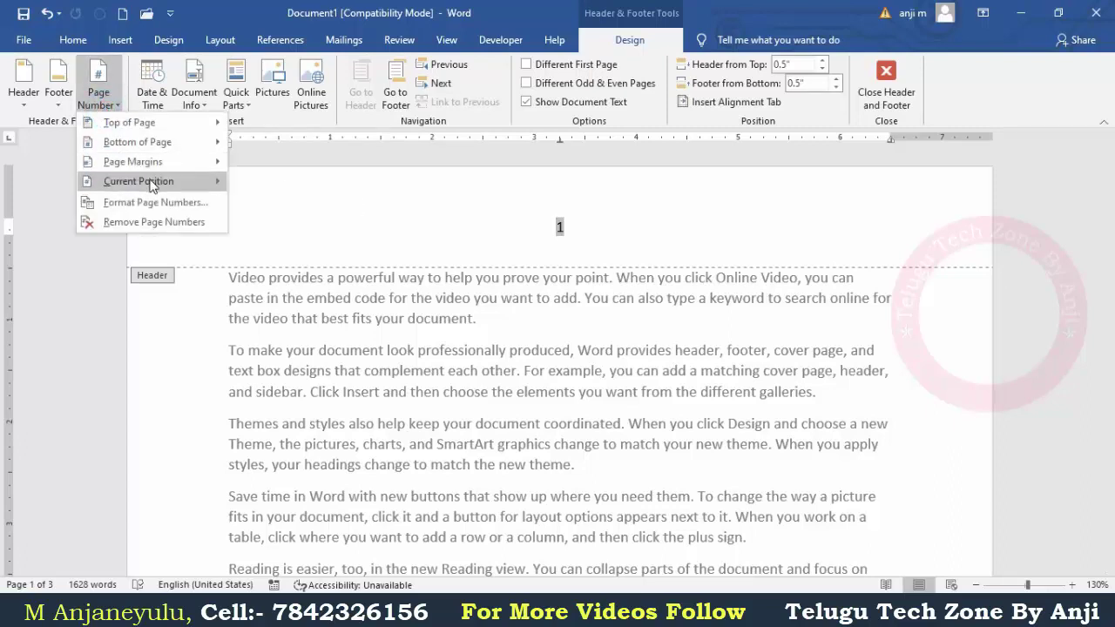
mouse_move(153, 186)
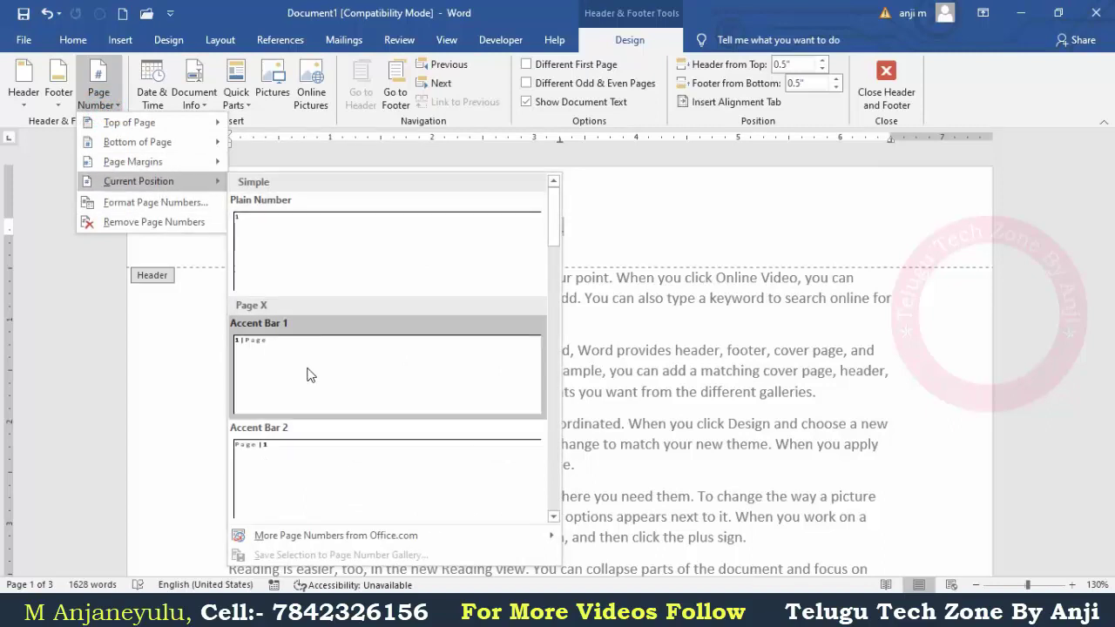
left_click(500, 288)
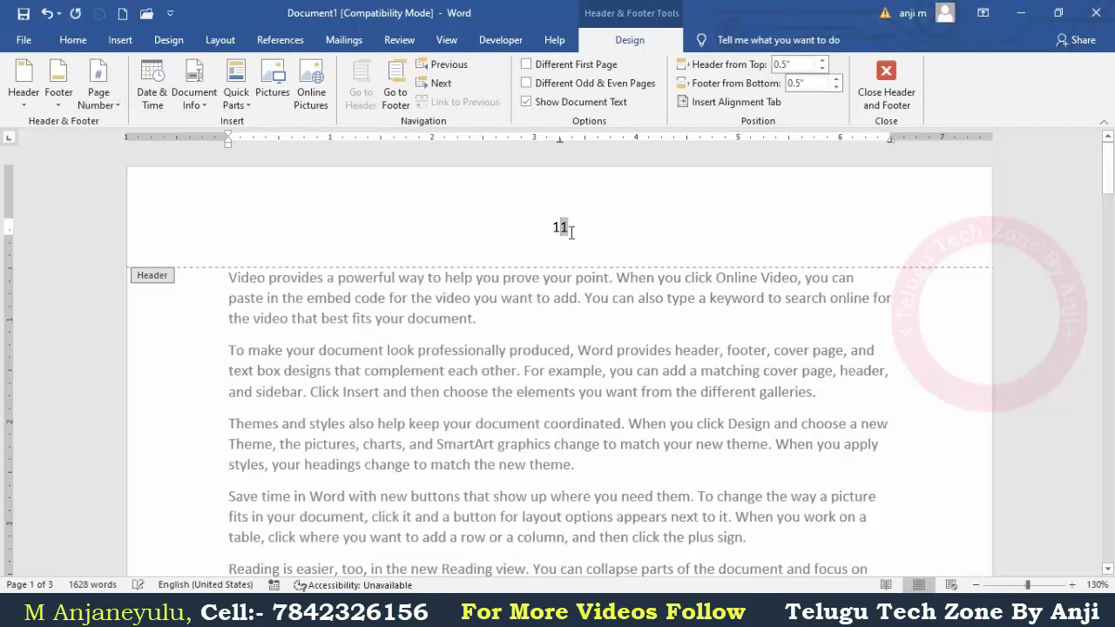
key("ctrl+z")
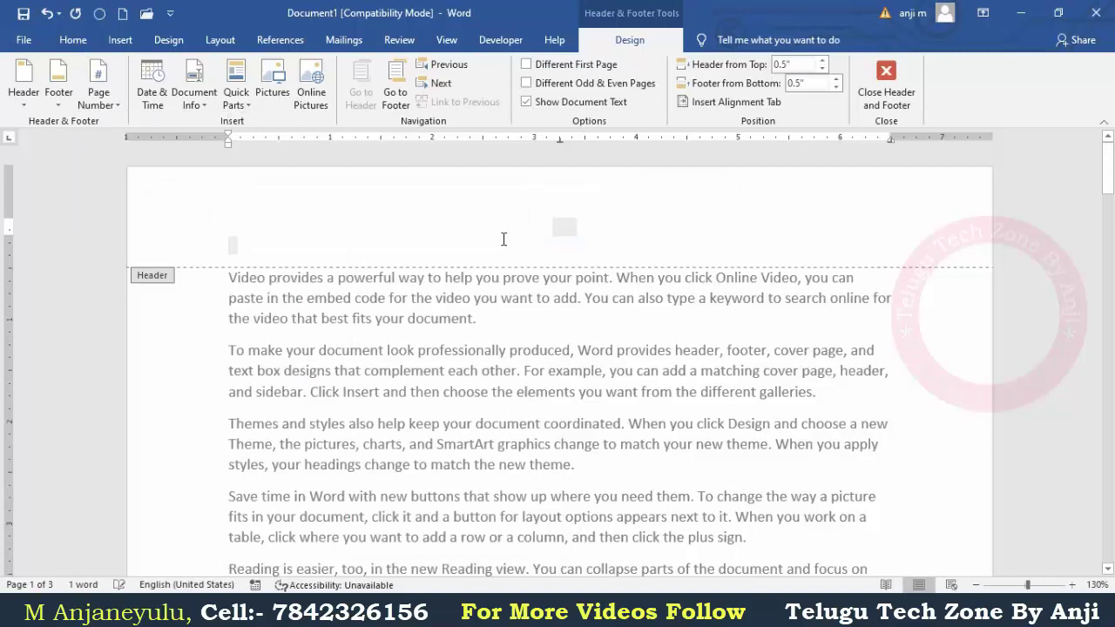
double_click(560, 277)
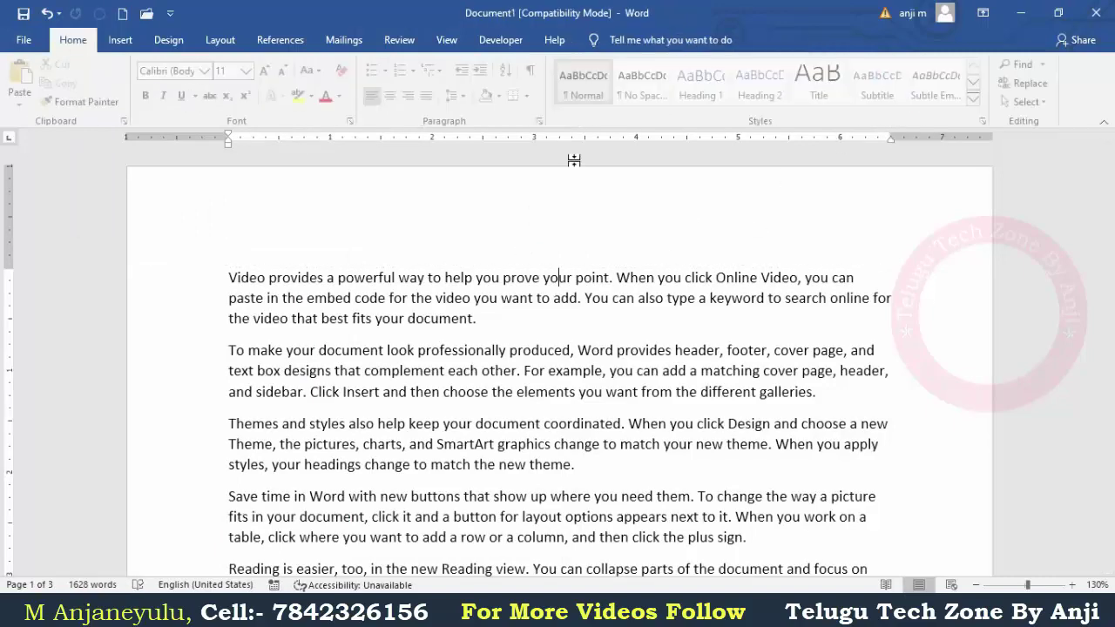
Step: Add a Brackets 2 page number at the bottom of every page
left_click(121, 42)
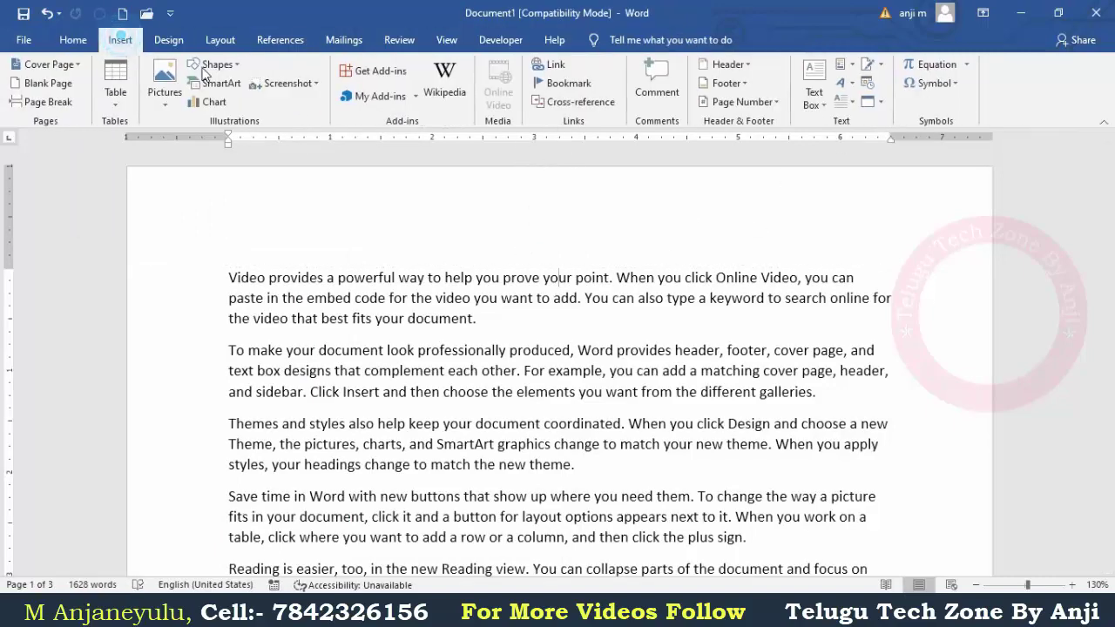
left_click(779, 102)
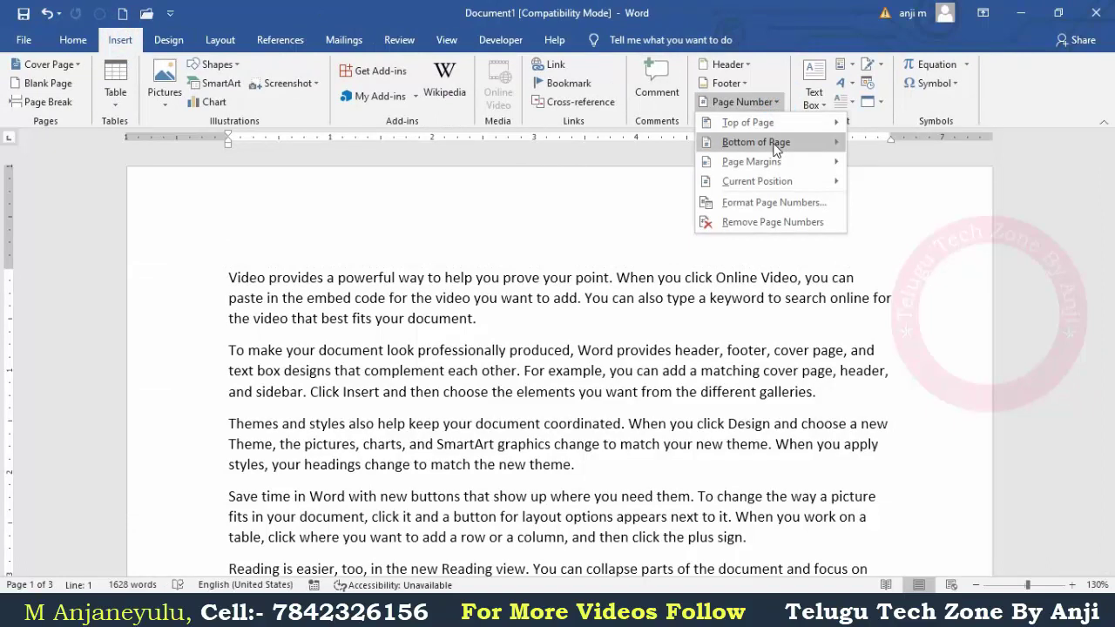
mouse_move(776, 148)
scroll(513, 331, "down", 3)
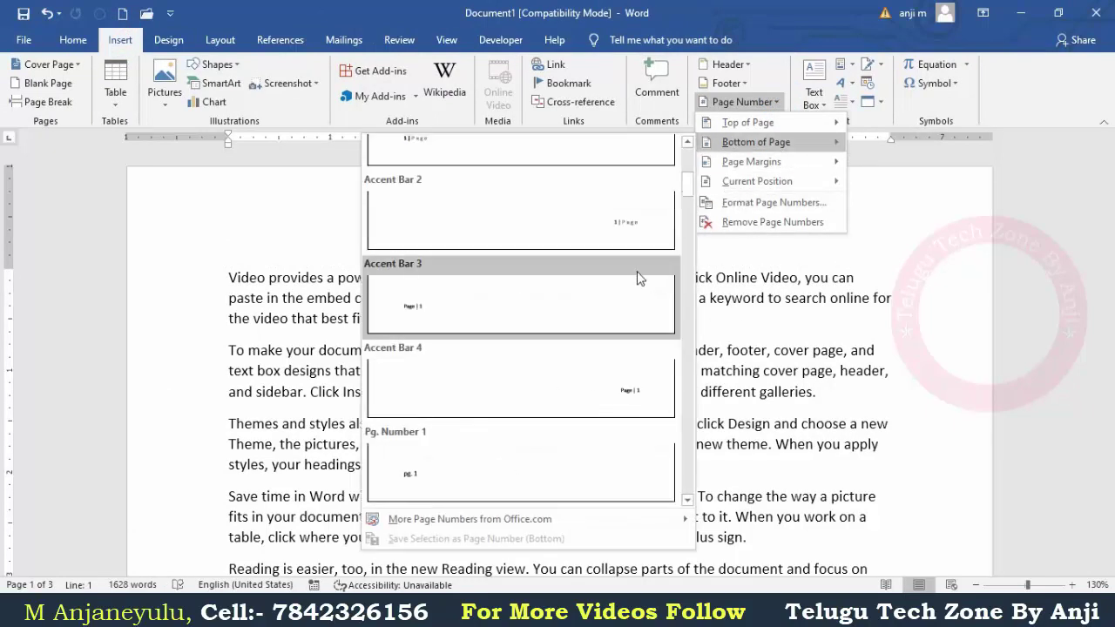
scroll(617, 248, "up", 3)
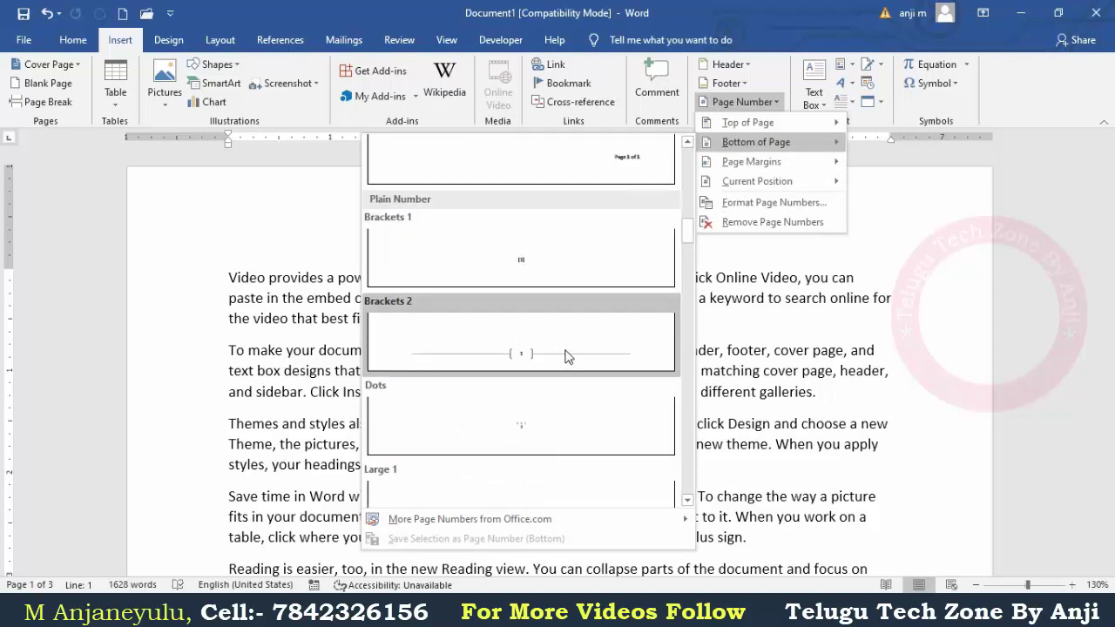
scroll(568, 357, "down", 4)
scroll(568, 357, "up", 4)
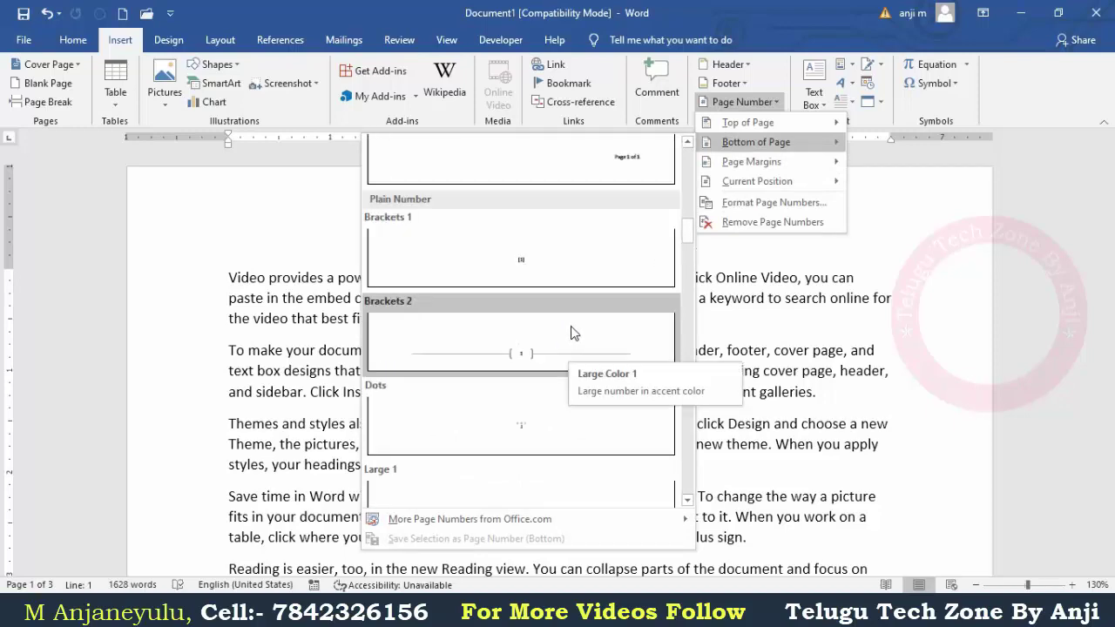
left_click(552, 352)
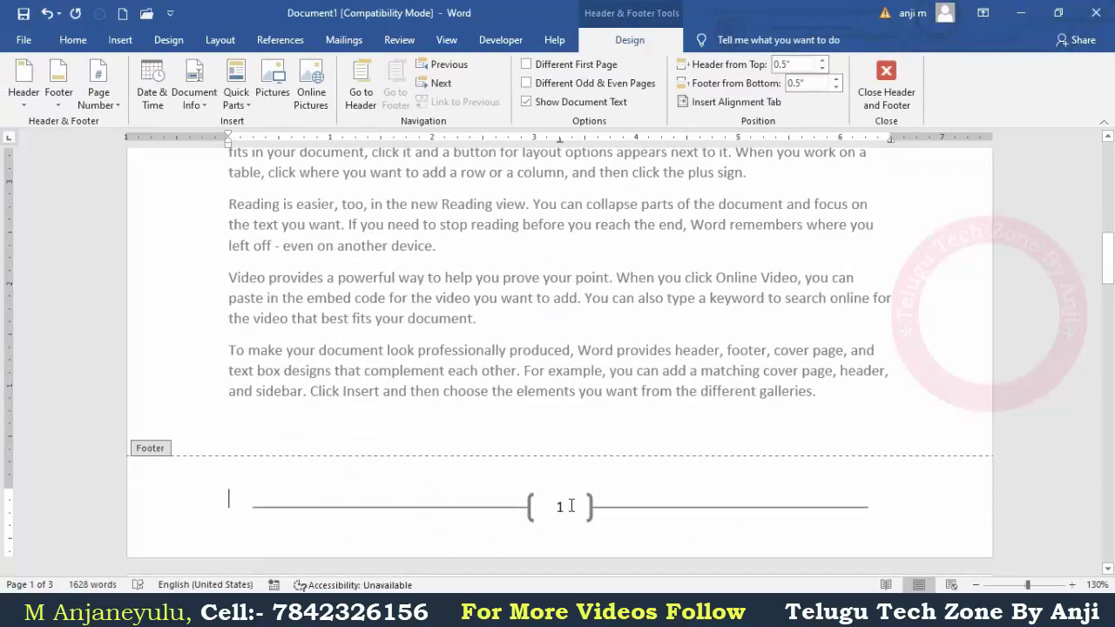
Step: Close footer editing and check the bracketed page numbers on each page
left_click(886, 98)
scroll(577, 325, "down", 5)
scroll(578, 325, "down", 15)
scroll(587, 443, "down", 6)
scroll(1113, 399, "up", 12)
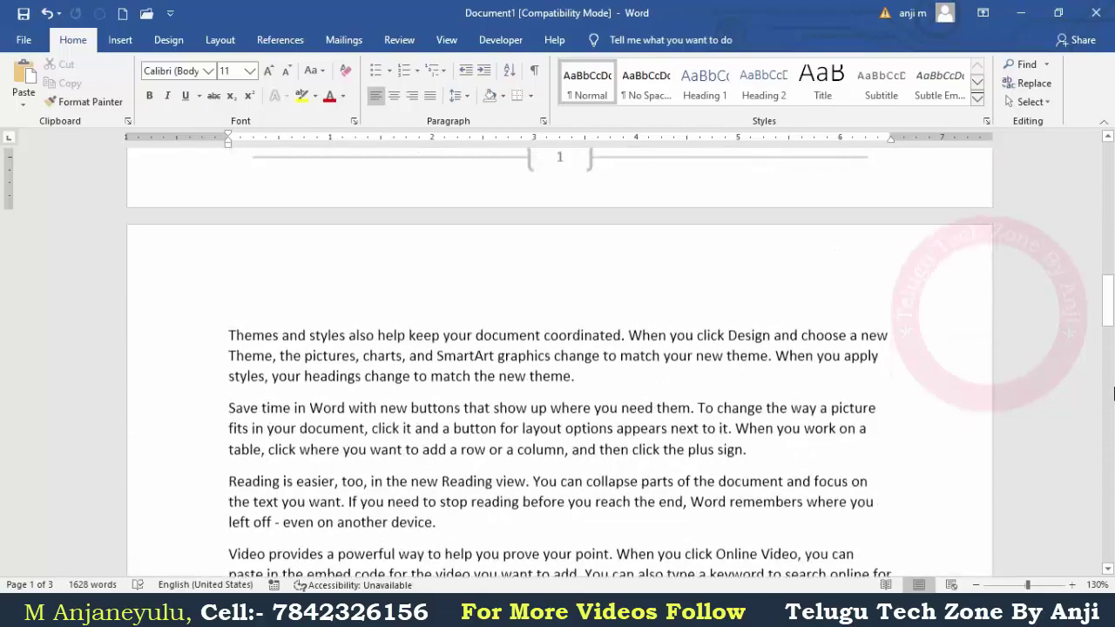
left_click_drag(1108, 301, 1108, 170)
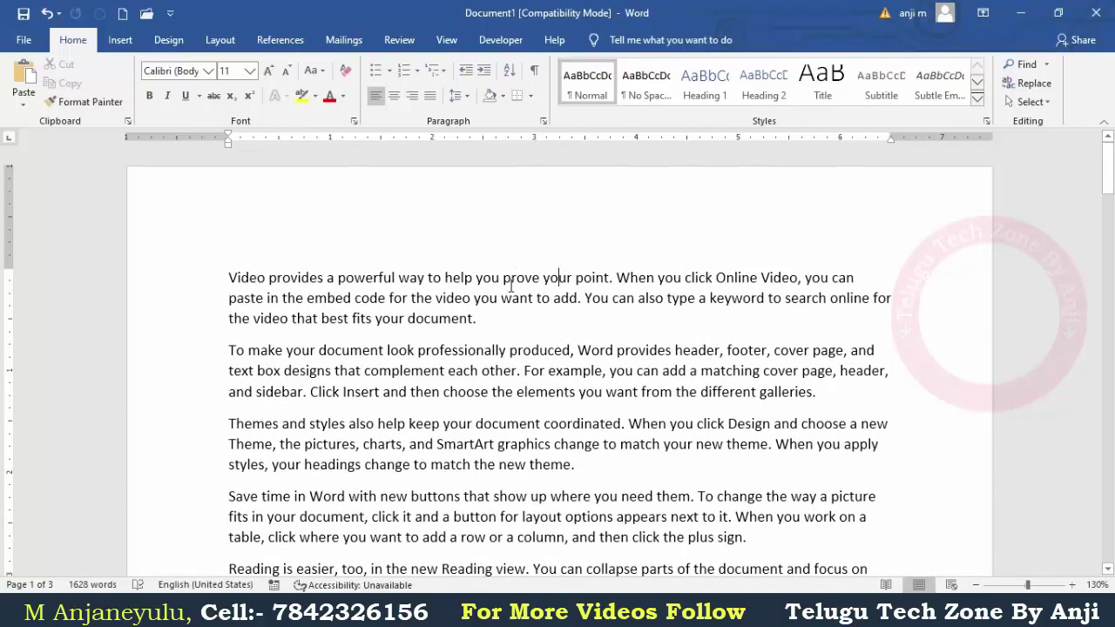
scroll(465, 294, "down", 12)
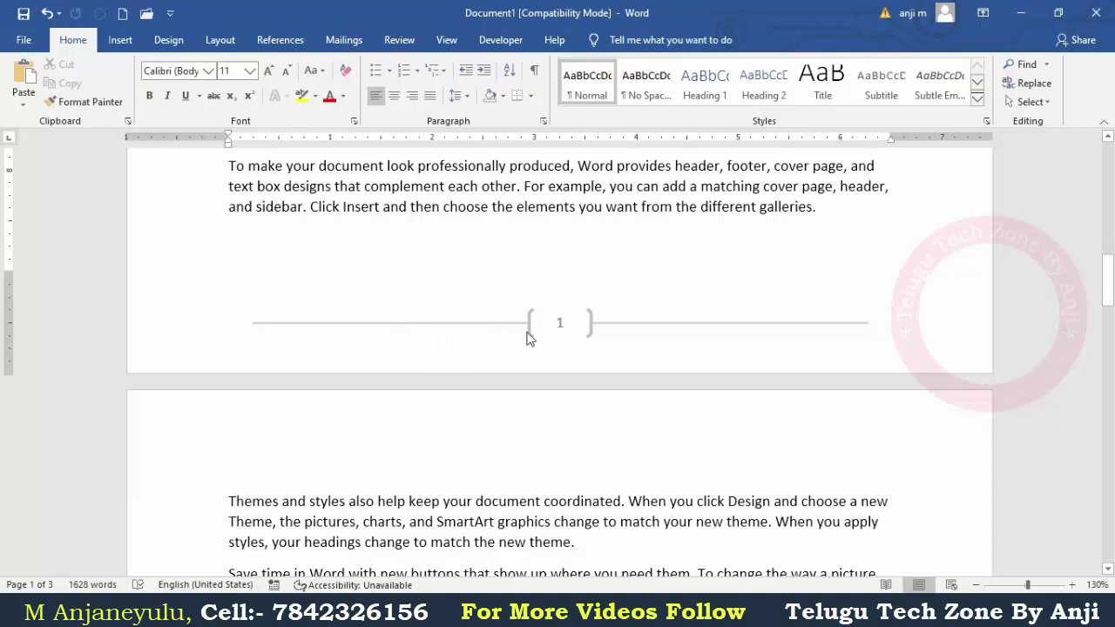
Step: Open the footer and delete the bracketed page number box
double_click(493, 322)
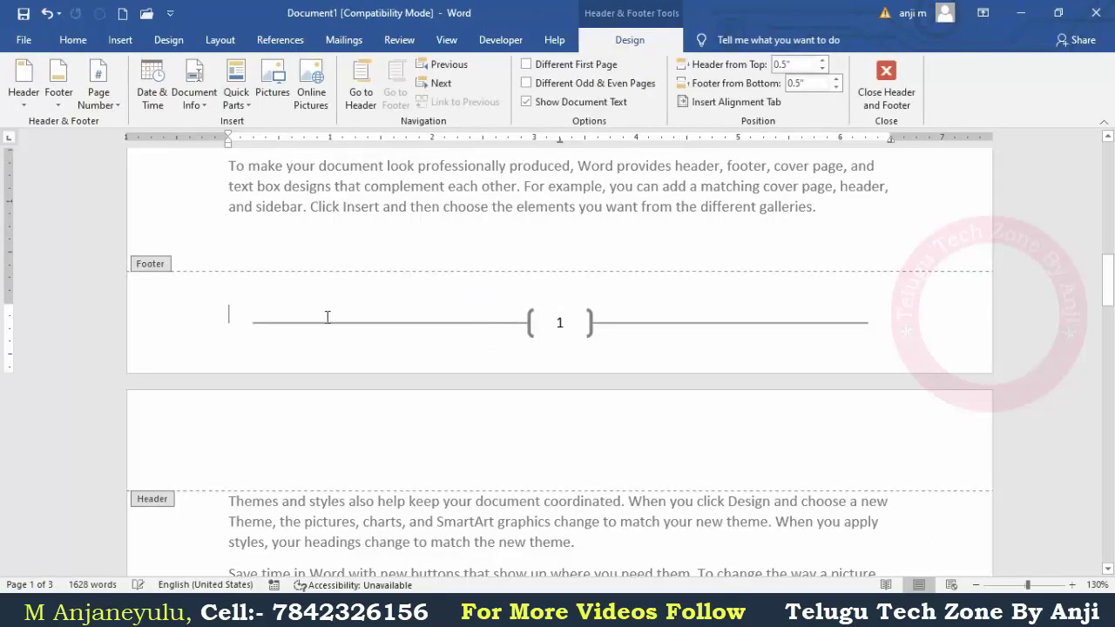
left_click_drag(249, 329, 523, 335)
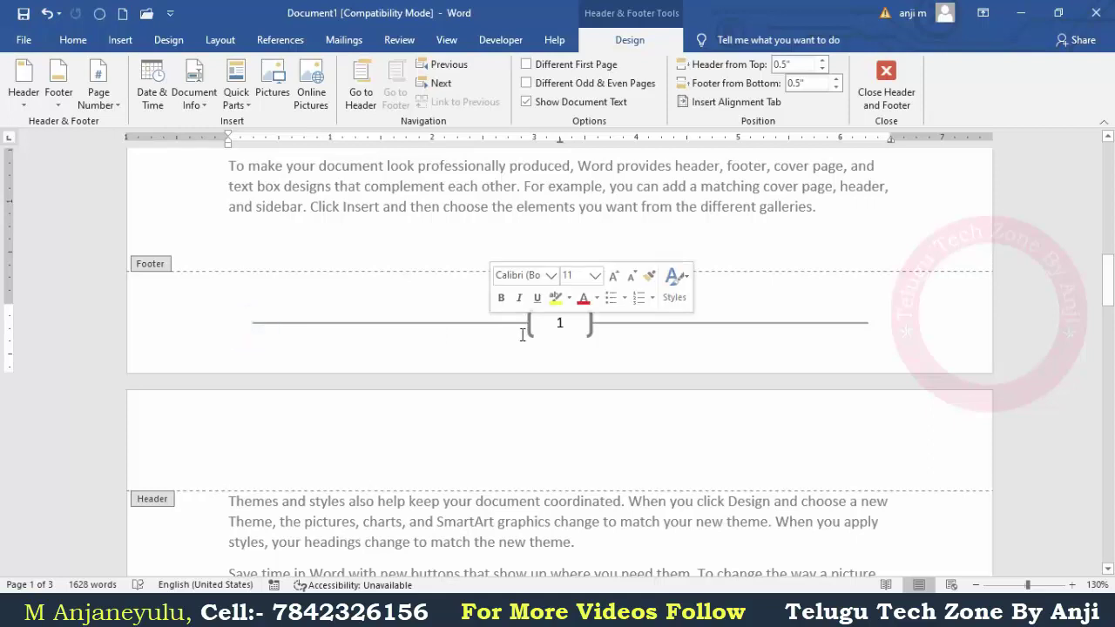
left_click(523, 335)
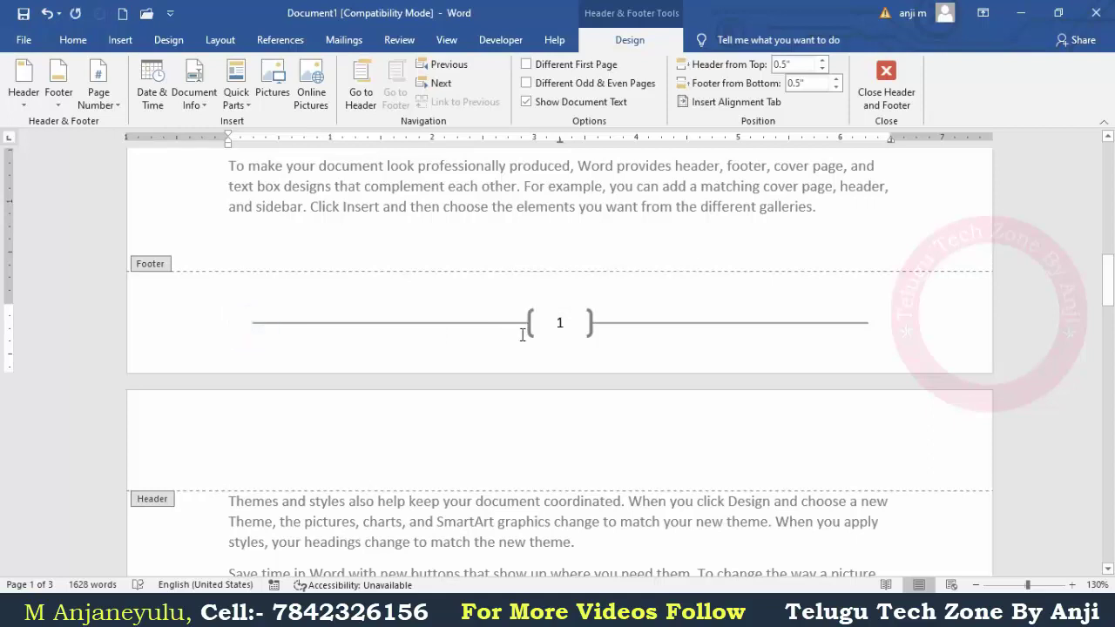
left_click(542, 333)
left_click(714, 334)
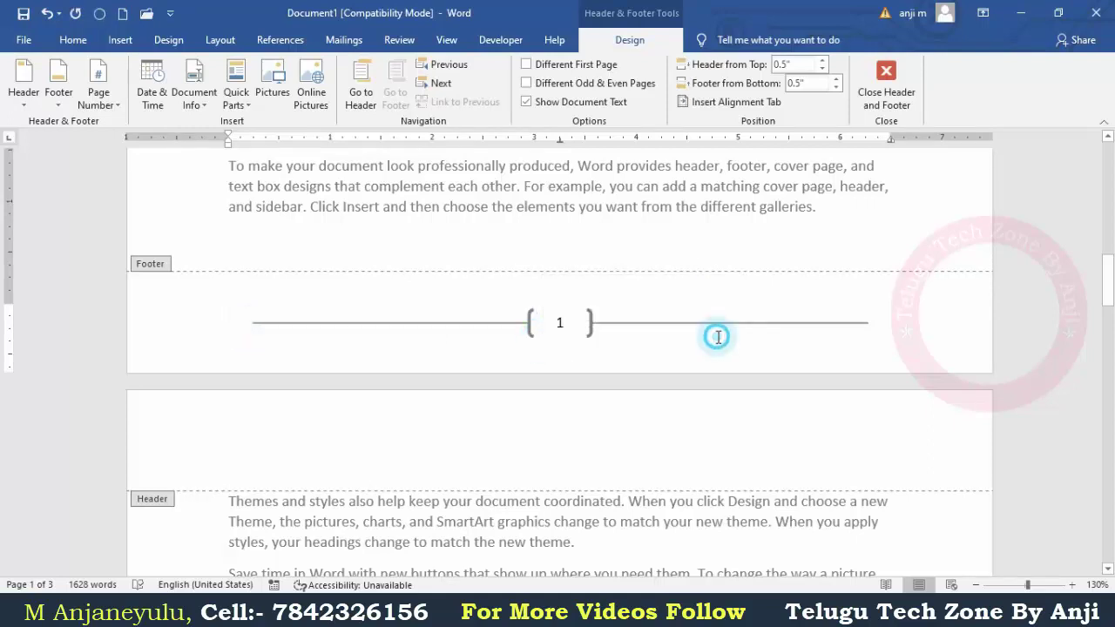
left_click(887, 326)
left_click(604, 324)
left_click(559, 321)
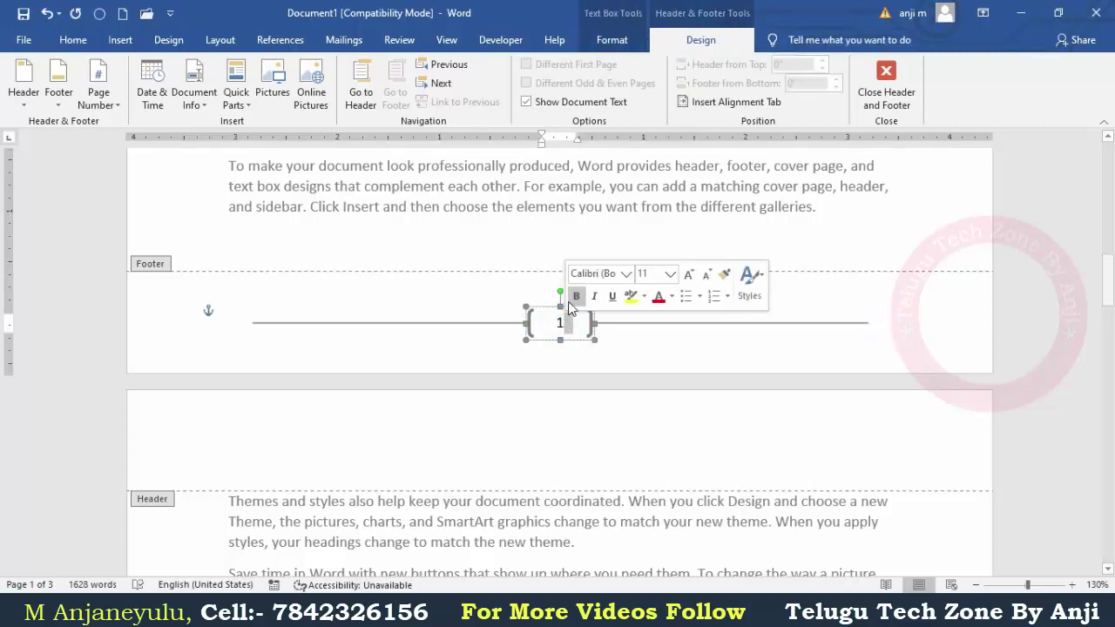
left_click(547, 309)
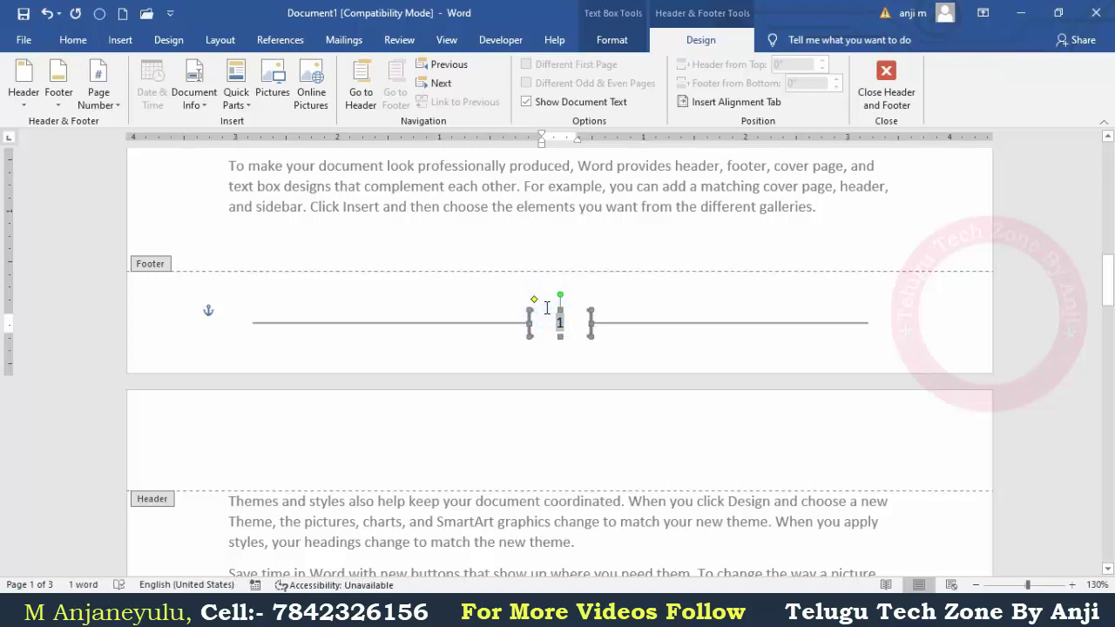
key("Delete")
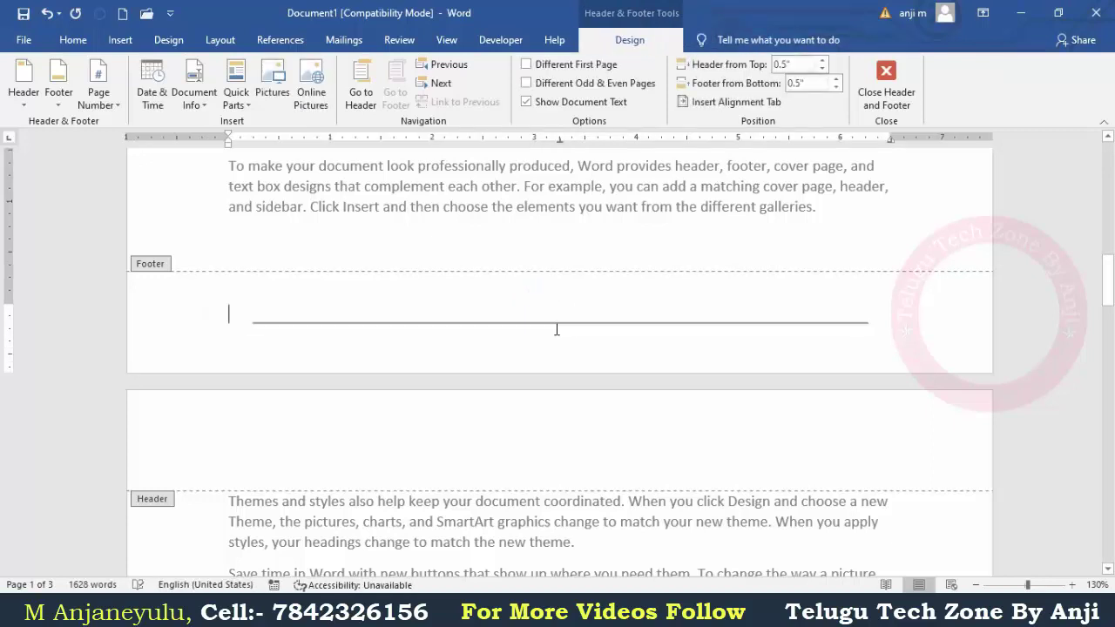
Step: Remove the leftover horizontal line from the footer and close footer editing
left_click(393, 323)
left_click(274, 318)
left_click(299, 323)
left_click(311, 321)
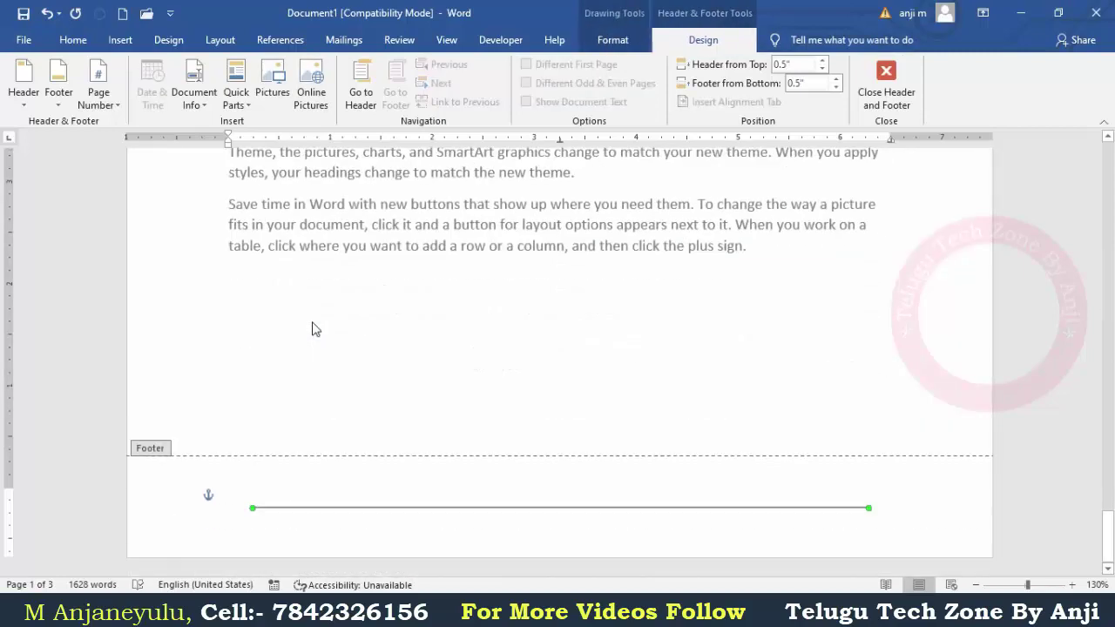
key("Escape")
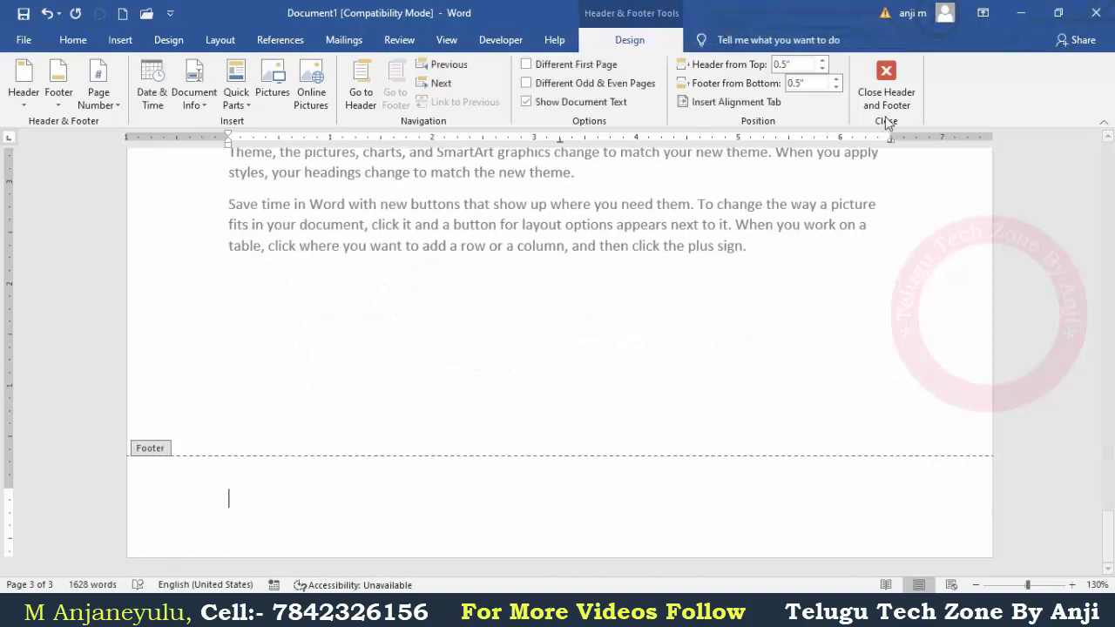
left_click(890, 101)
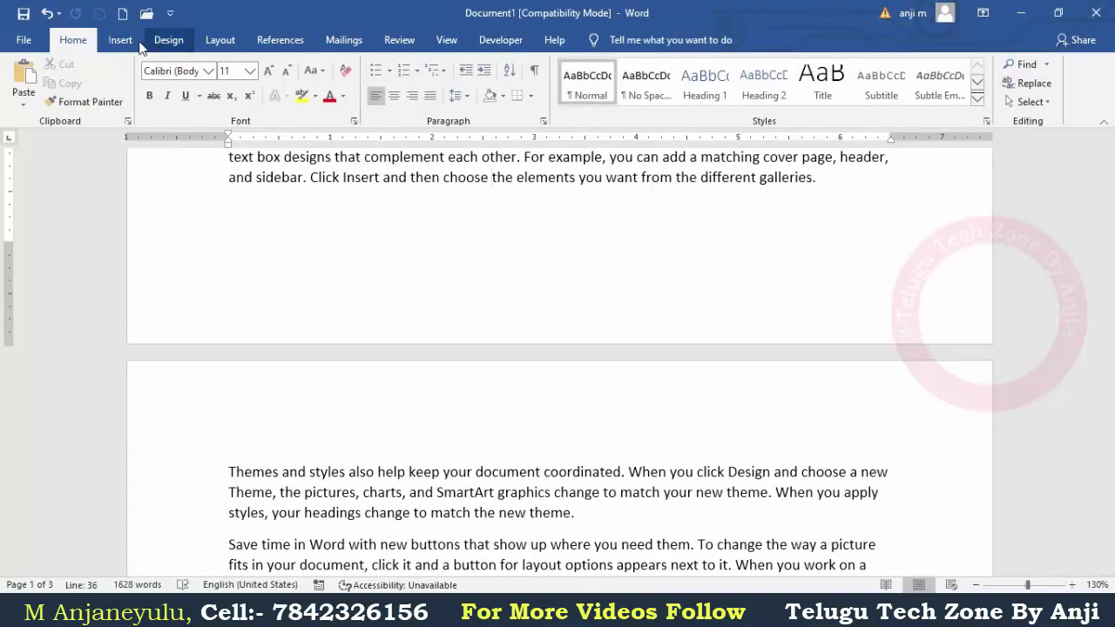
left_click(106, 40)
Step: Set the page number format to capital letters A, B, C, ... in Format Page Numbers
left_click(776, 104)
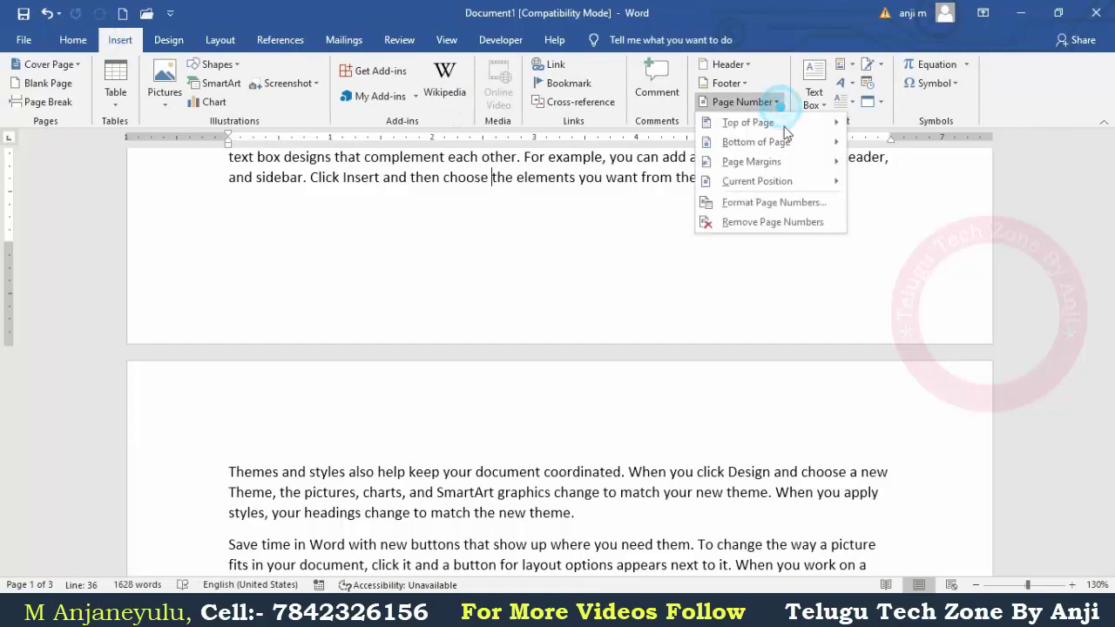
mouse_move(782, 188)
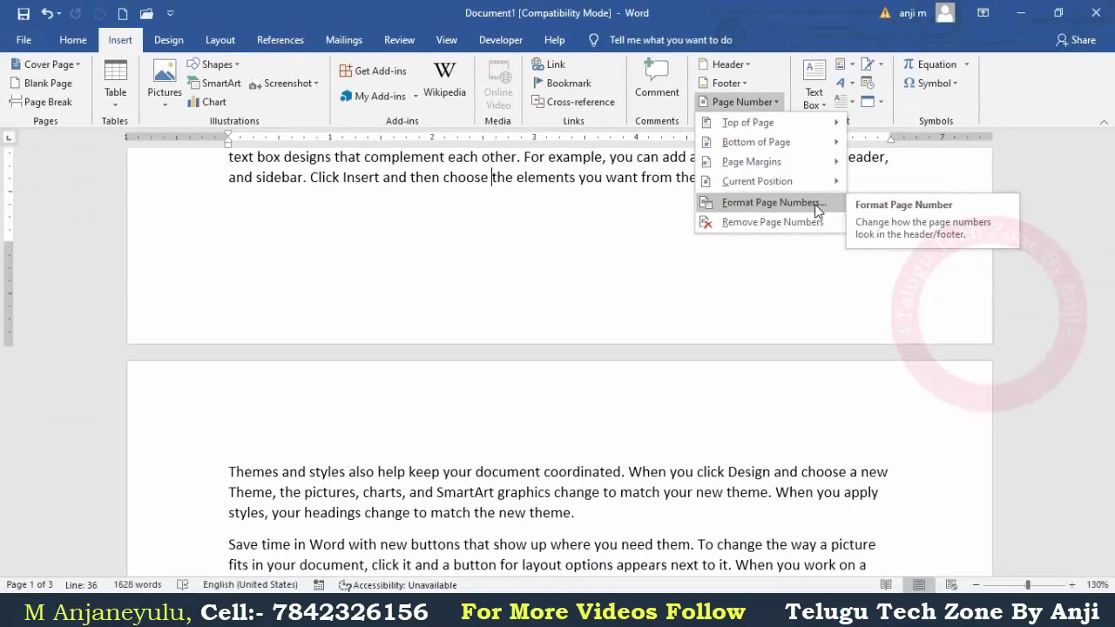
left_click(851, 218)
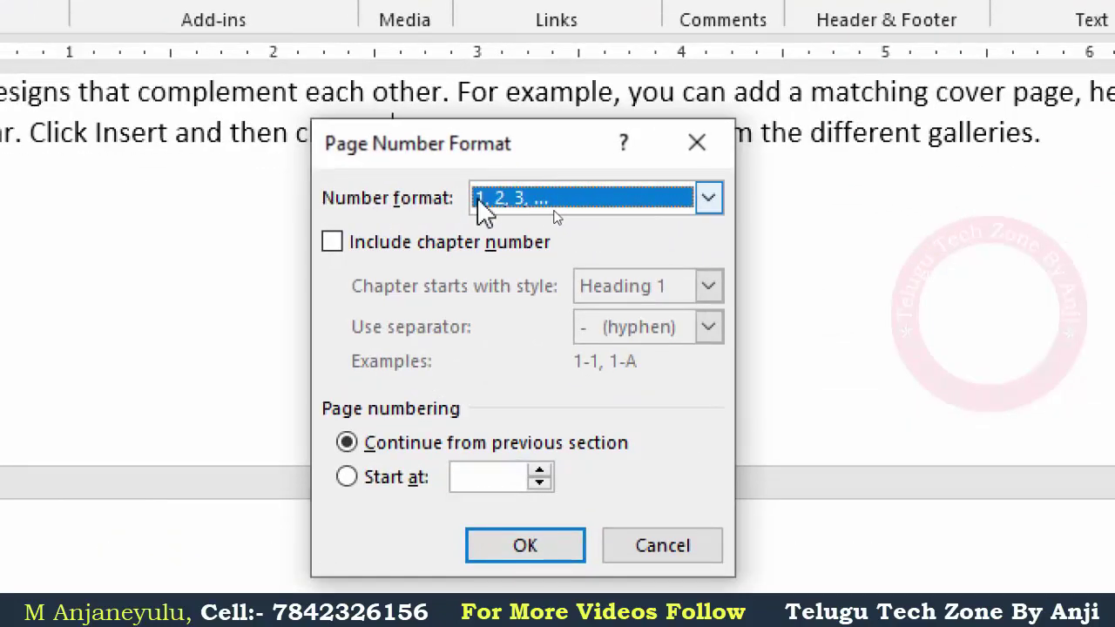
left_click(651, 208)
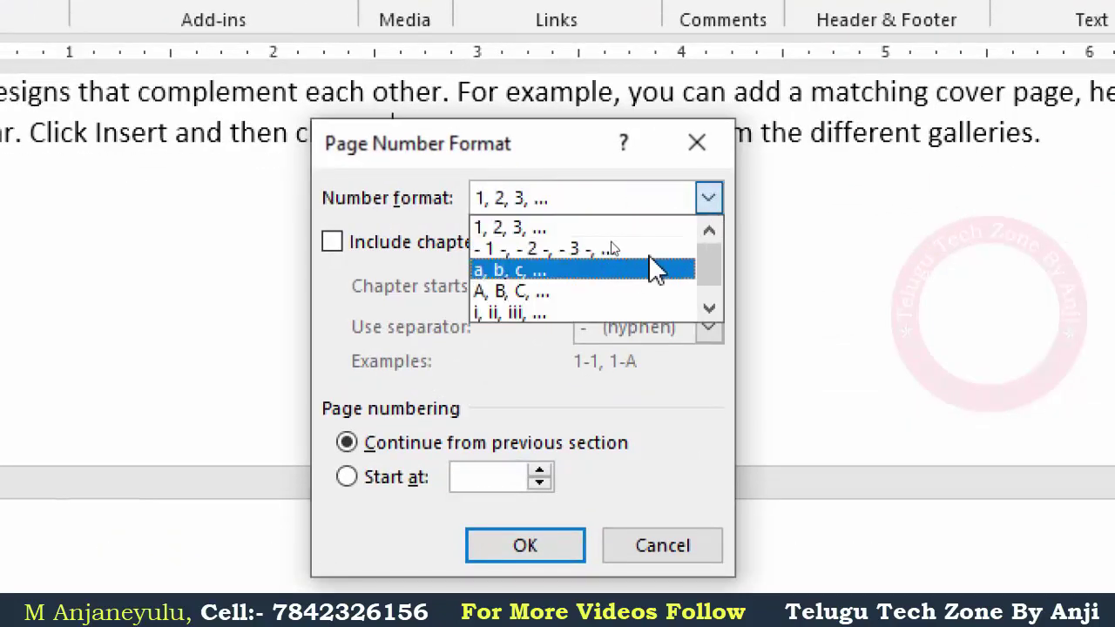
left_click(712, 305)
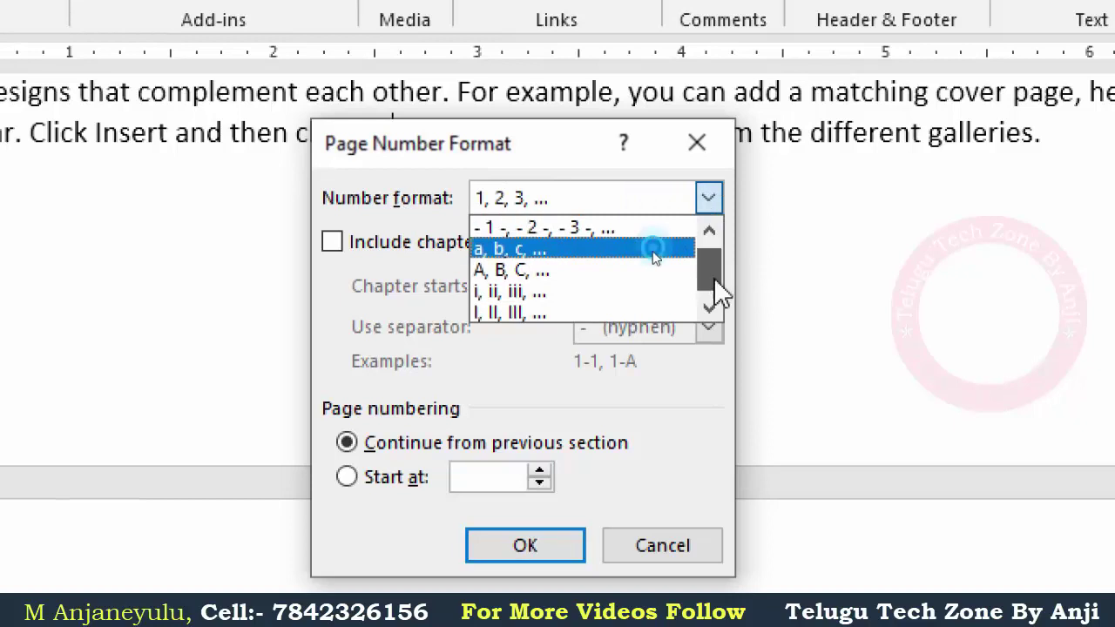
left_click(564, 272)
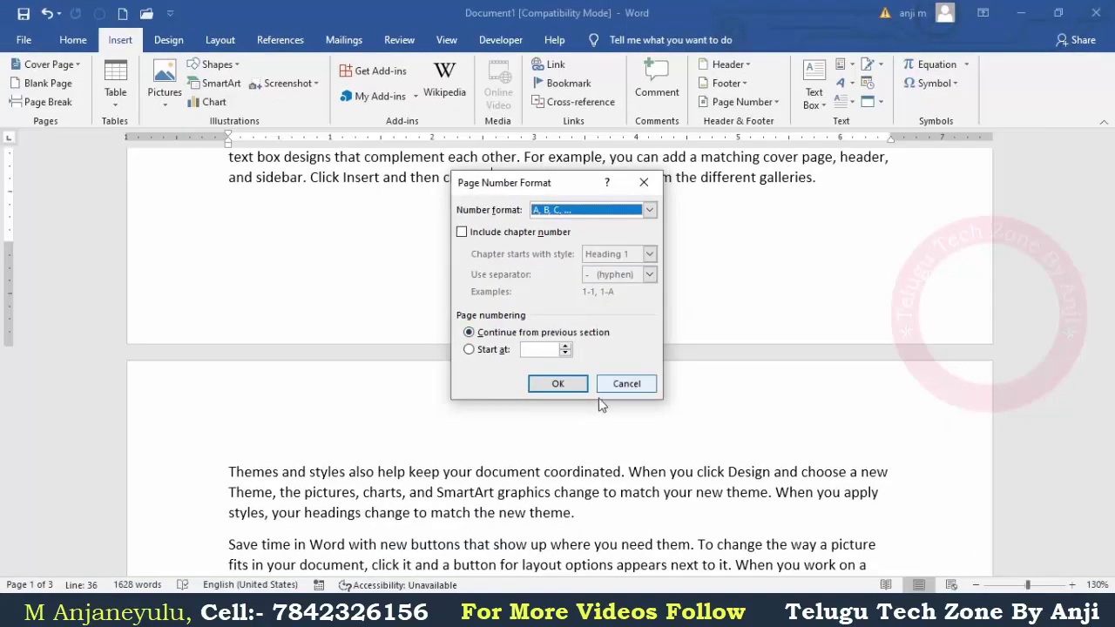
left_click(566, 545)
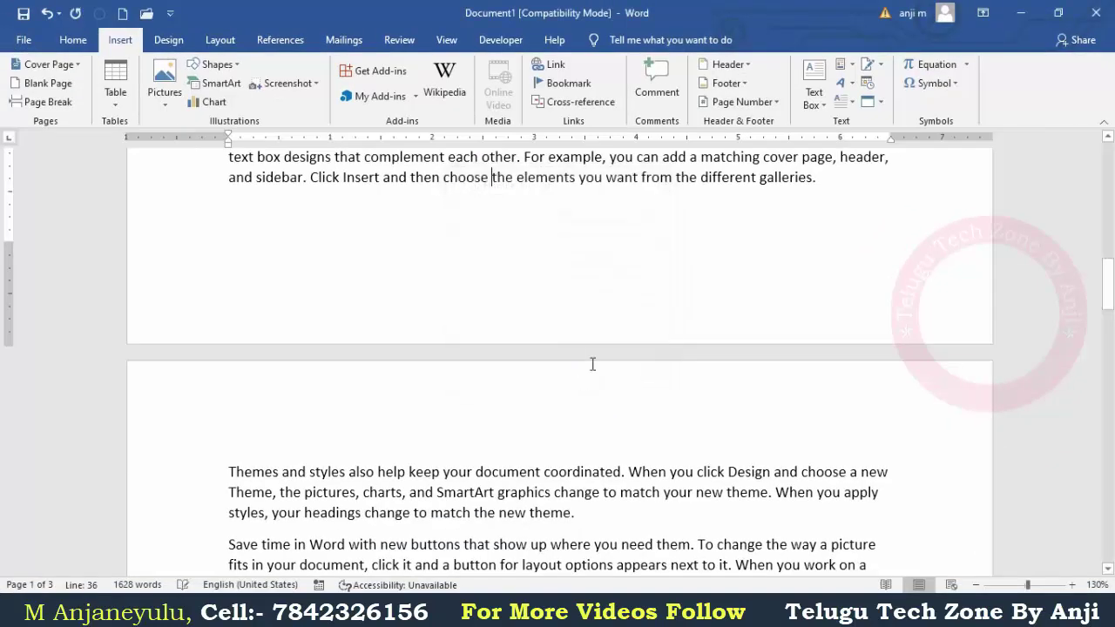
Step: Insert a Two Bars 1 page number at the page bottom showing A, then close the footer
left_click(751, 102)
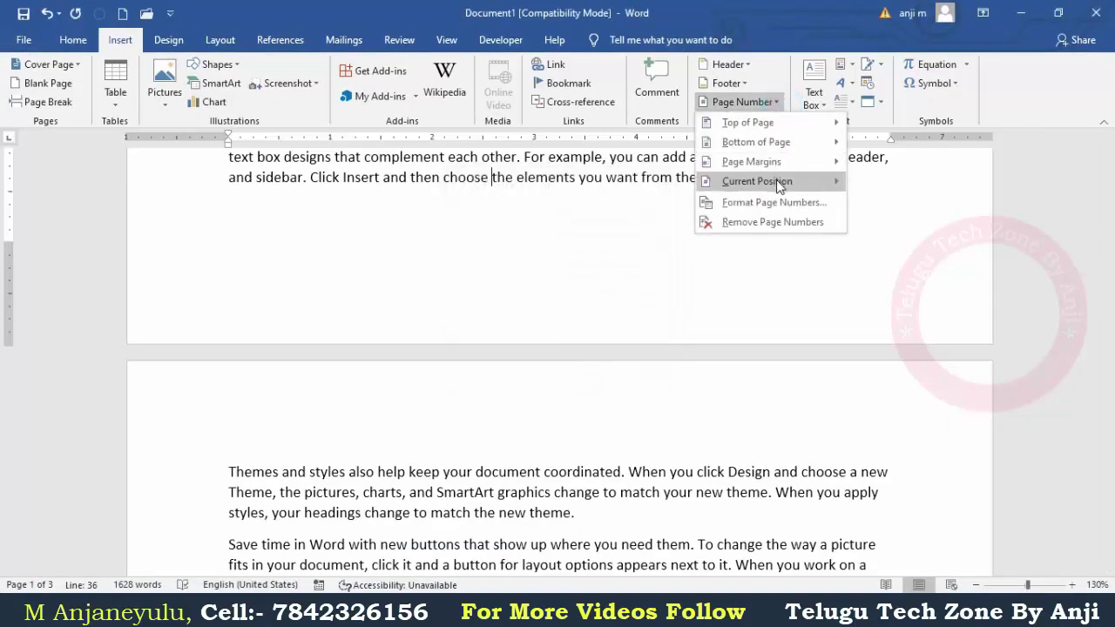
mouse_move(778, 182)
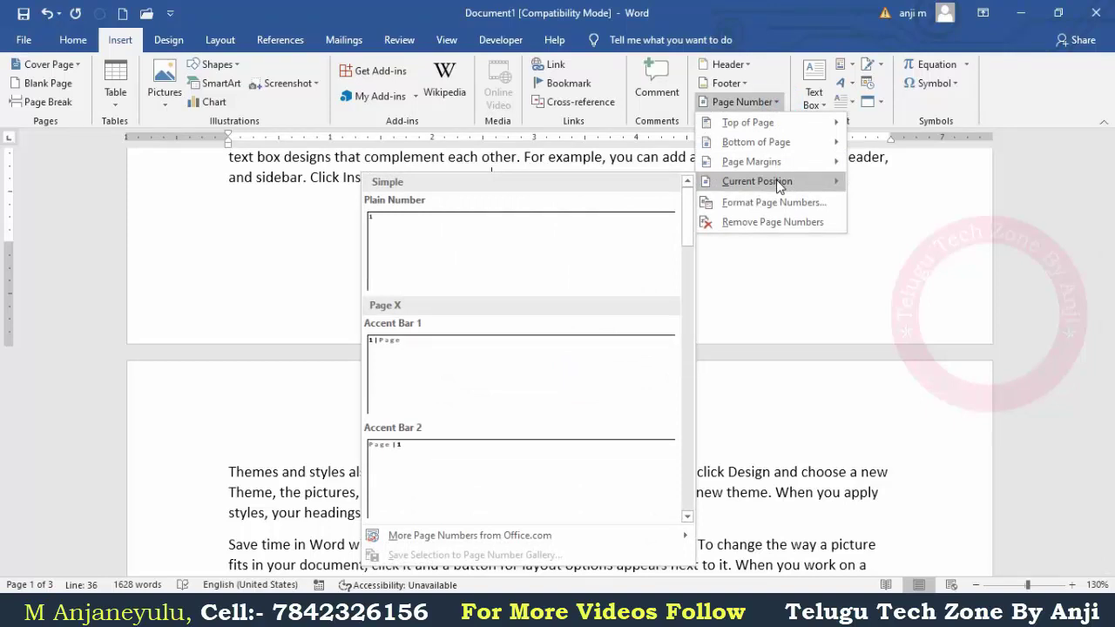
mouse_move(784, 145)
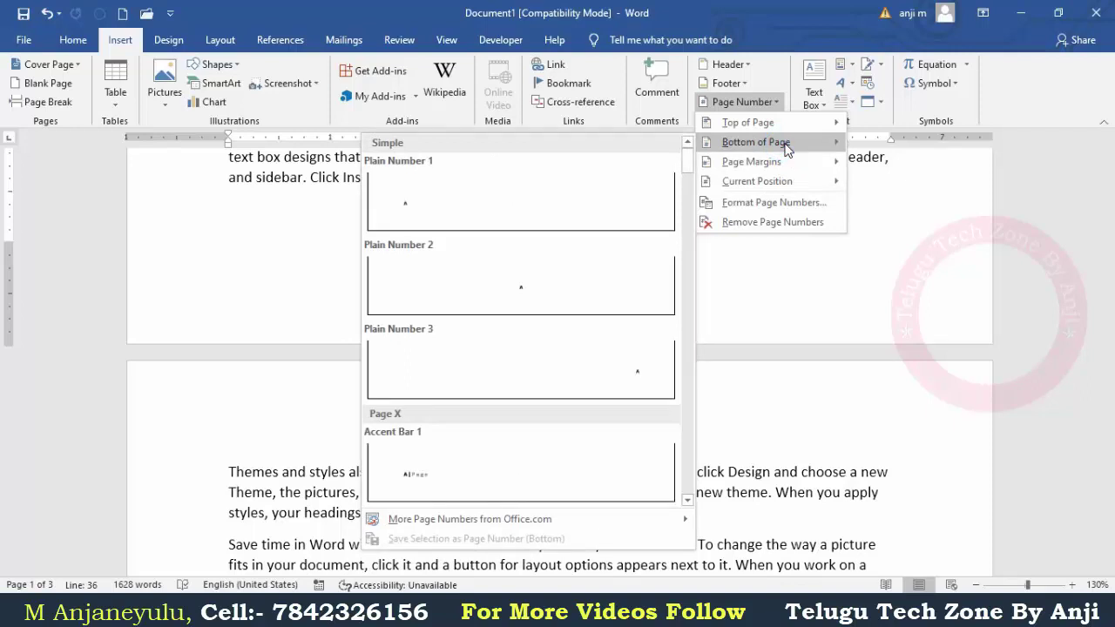
scroll(589, 302, "down", 5)
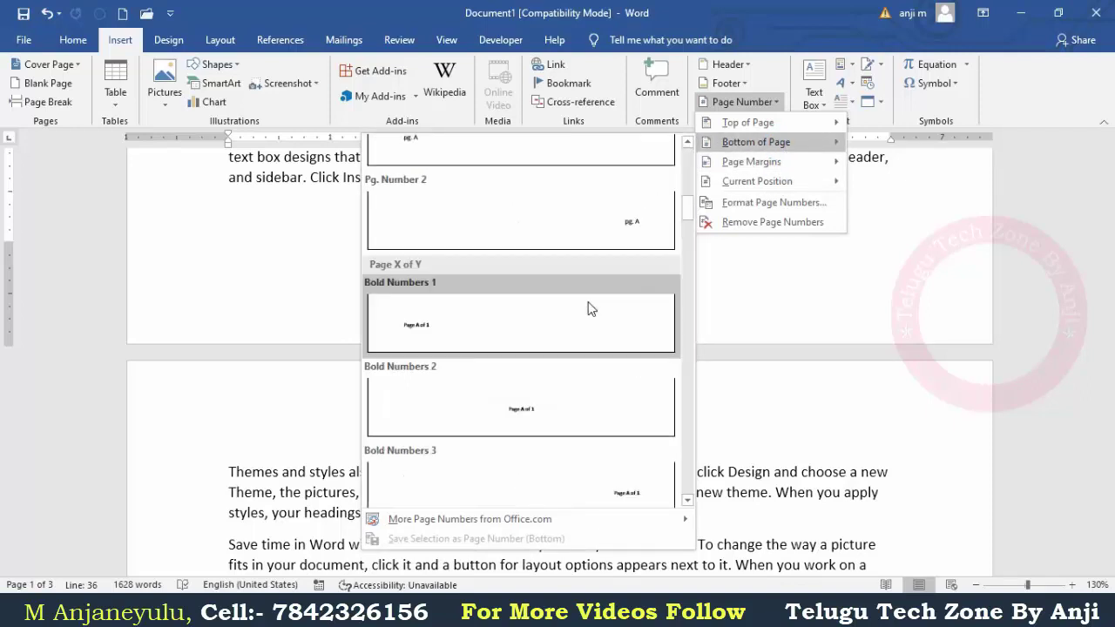
scroll(587, 306, "down", 3)
scroll(587, 307, "down", 3)
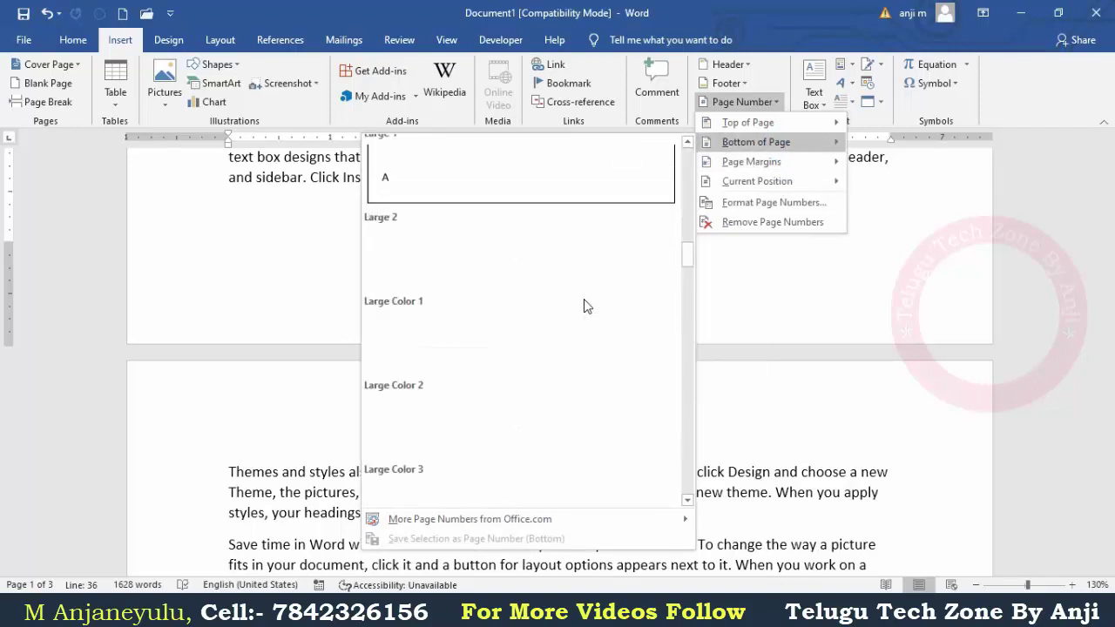
scroll(521, 433, "down", 8)
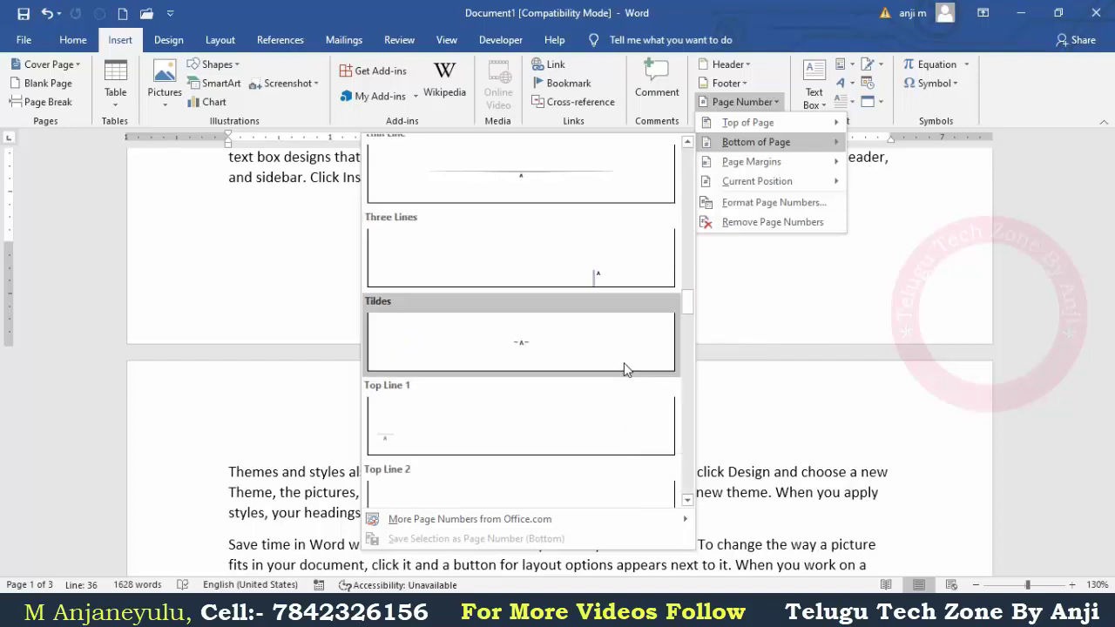
scroll(624, 371, "down", 4)
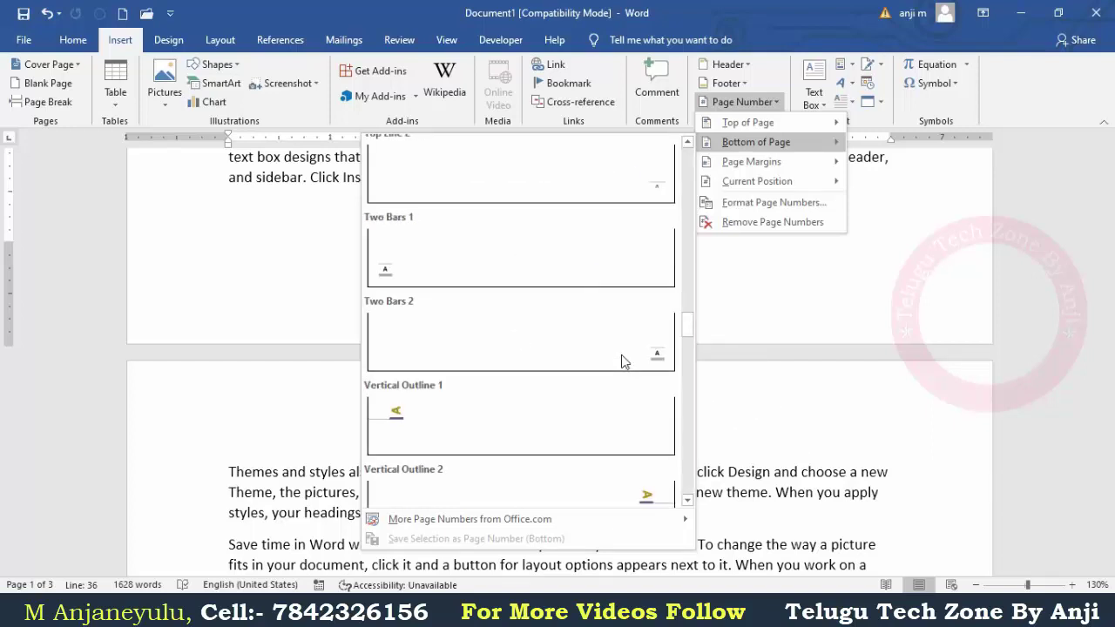
left_click(388, 274)
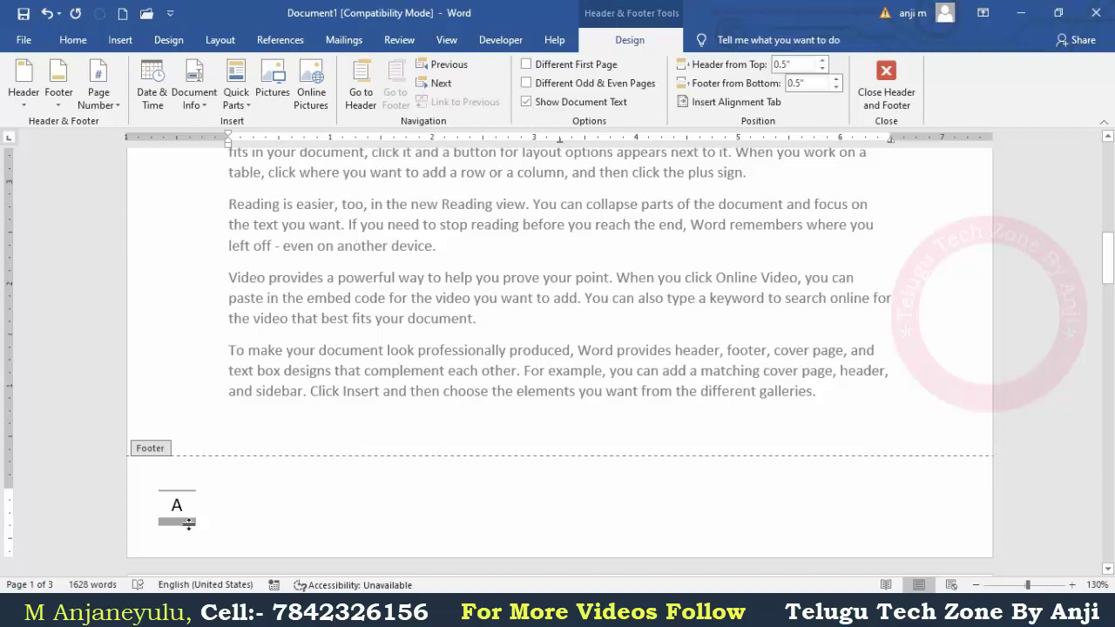
left_click(187, 520)
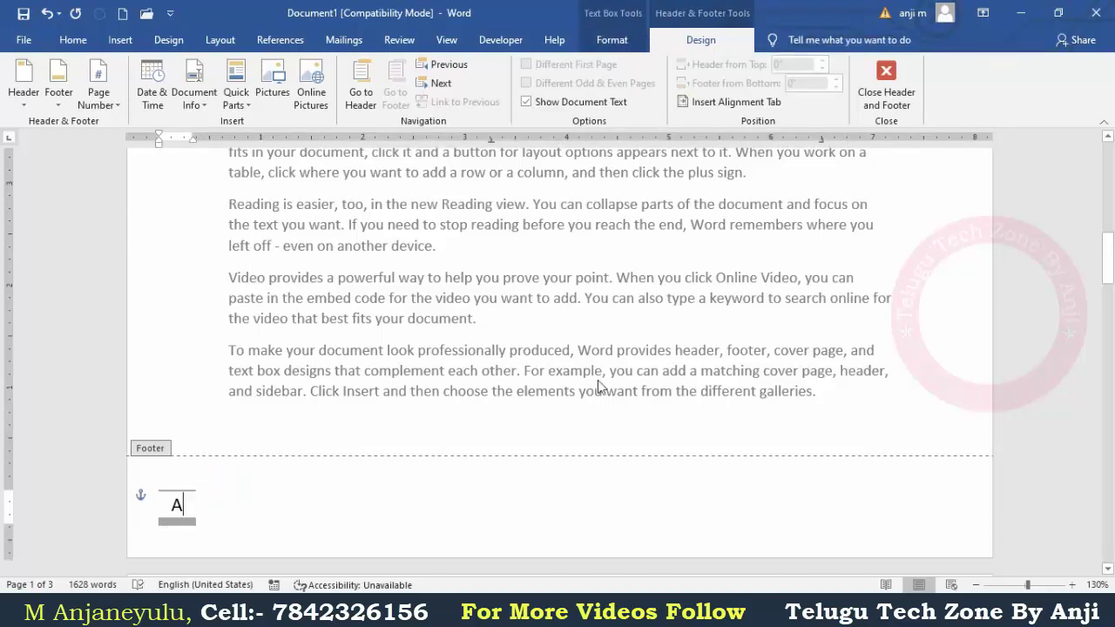
left_click(886, 87)
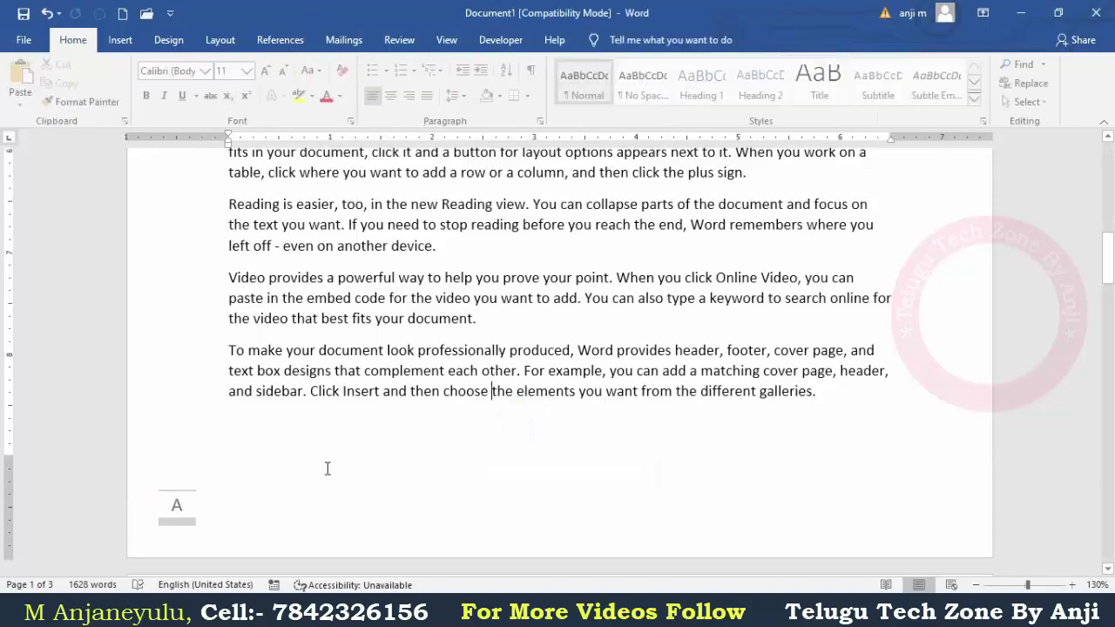
Step: Use Insert > Page Number > Remove Page Numbers to clear the letter A from the footer
left_click(120, 40)
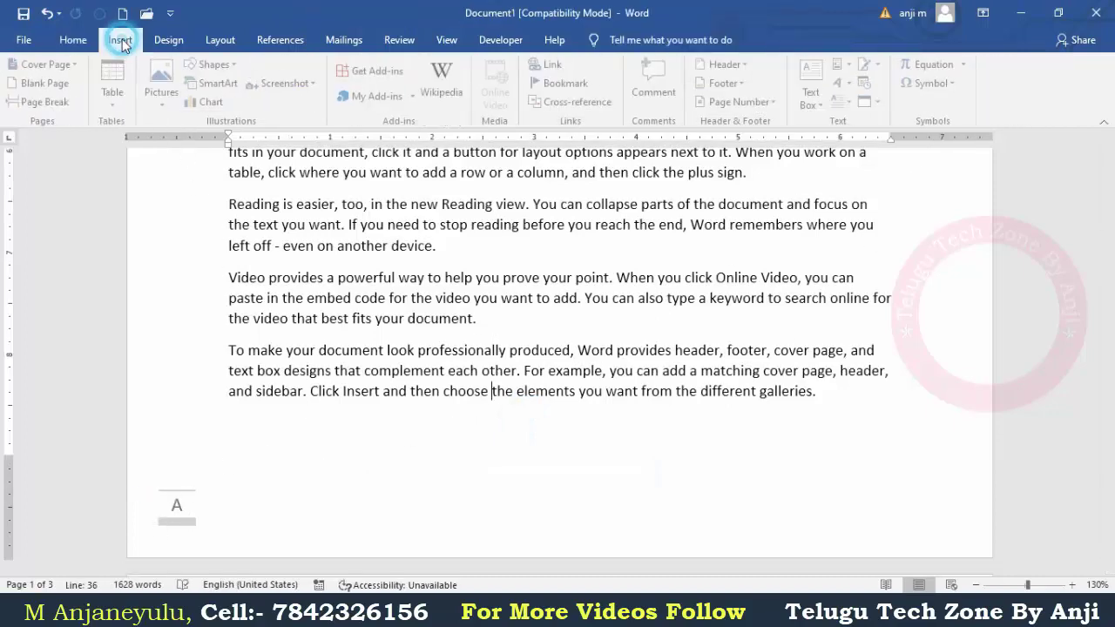
left_click(742, 102)
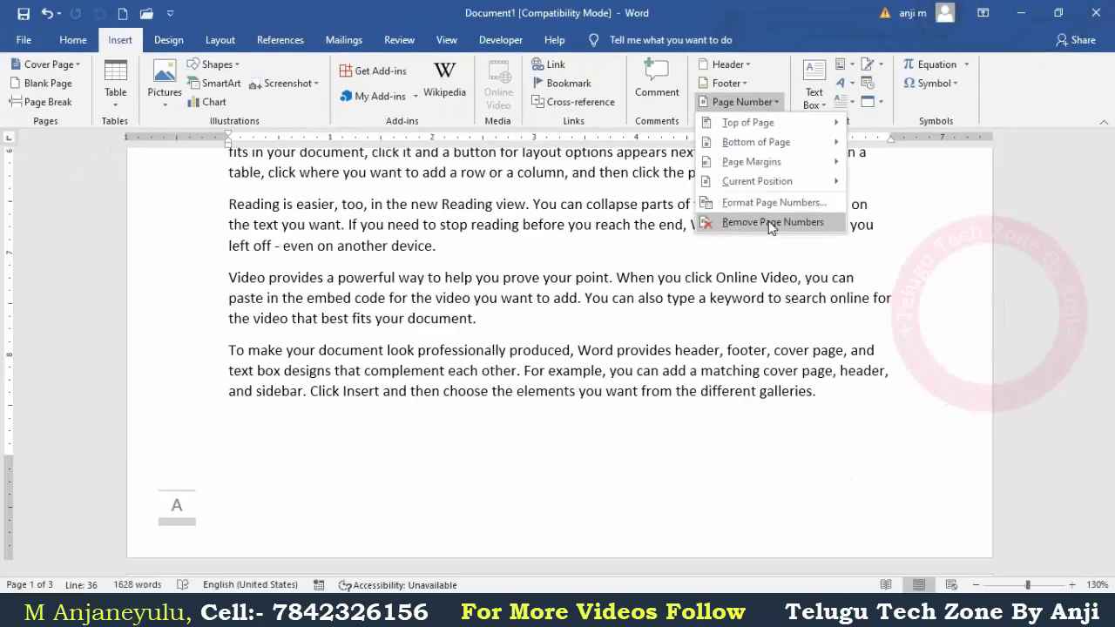
left_click(771, 223)
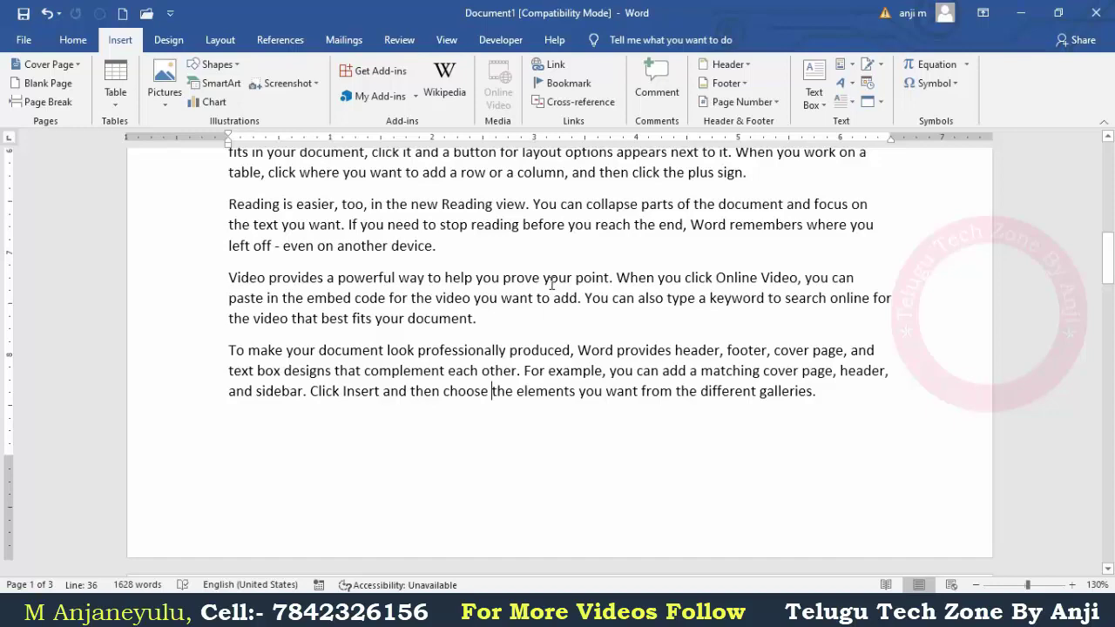
scroll(554, 290, "down", 10)
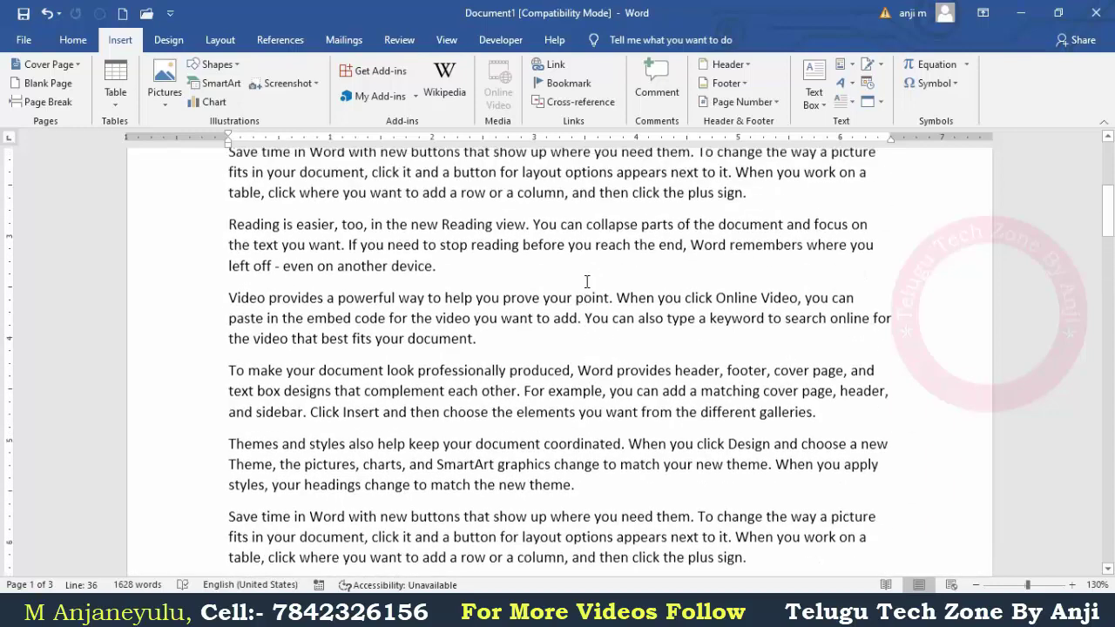
Step: In Page Number Format, choose the 1, 2, 3 number format and start numbering at 5
left_click(775, 102)
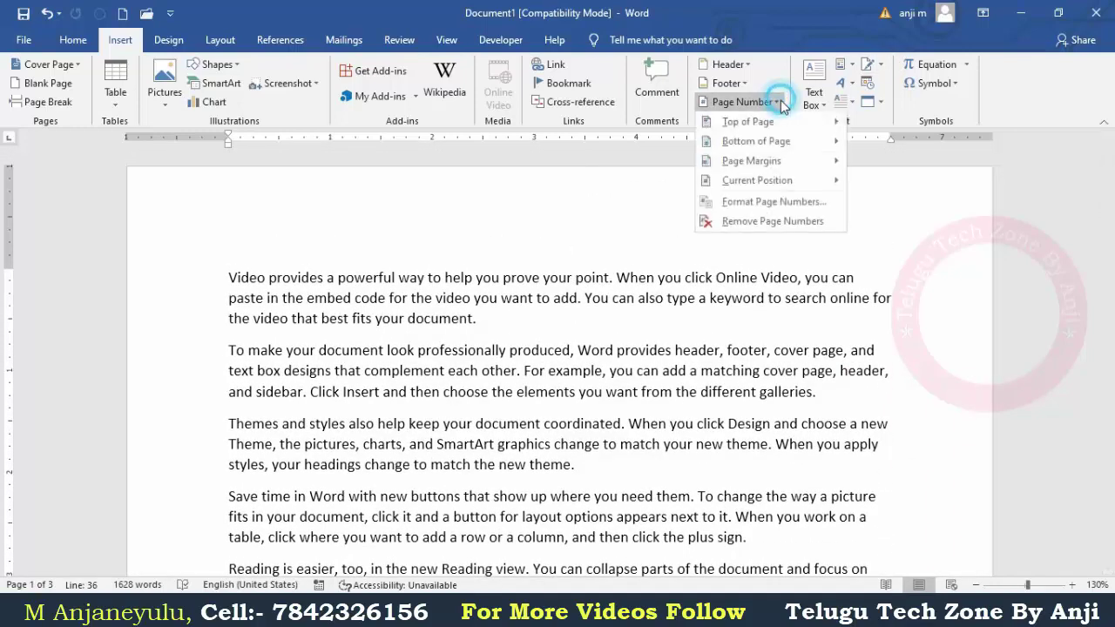
left_click(778, 205)
left_click(648, 210)
left_click(566, 225)
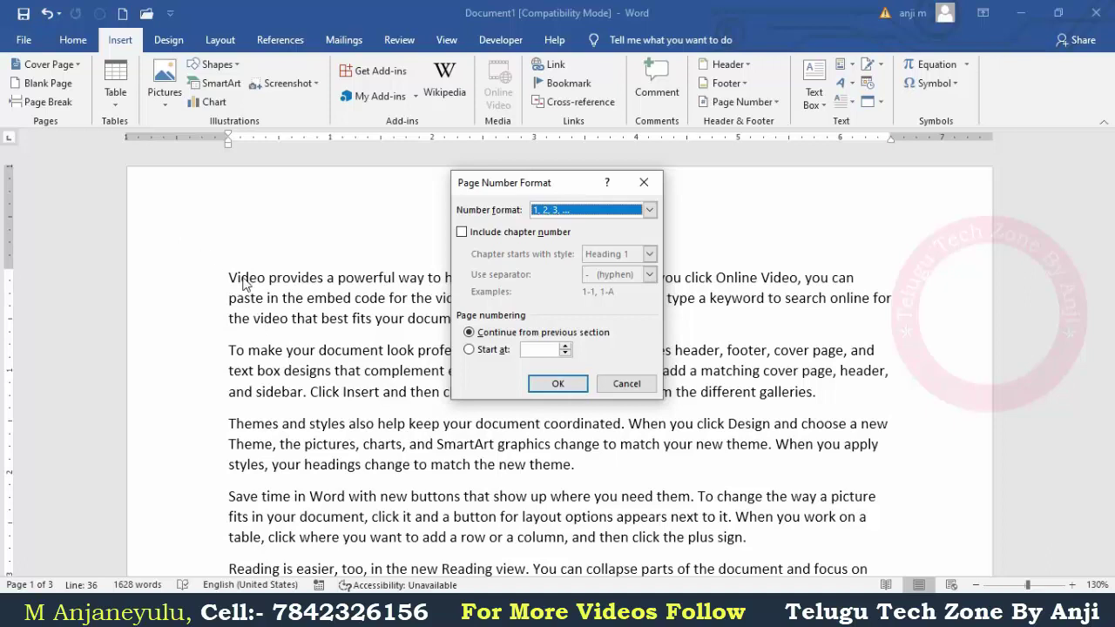
left_click(648, 210)
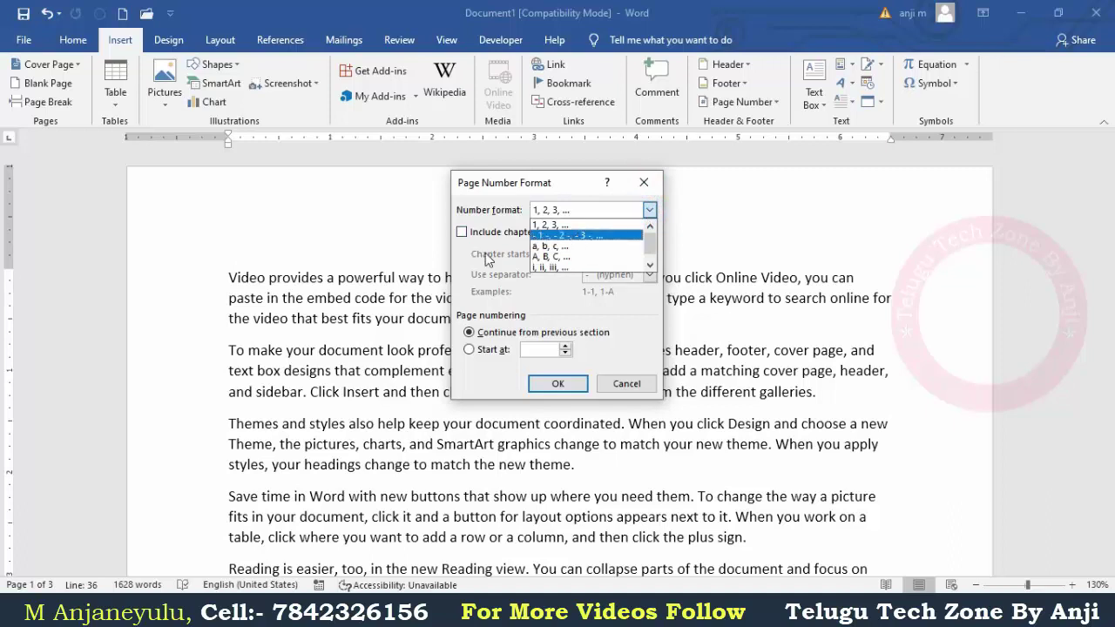
left_click(487, 255)
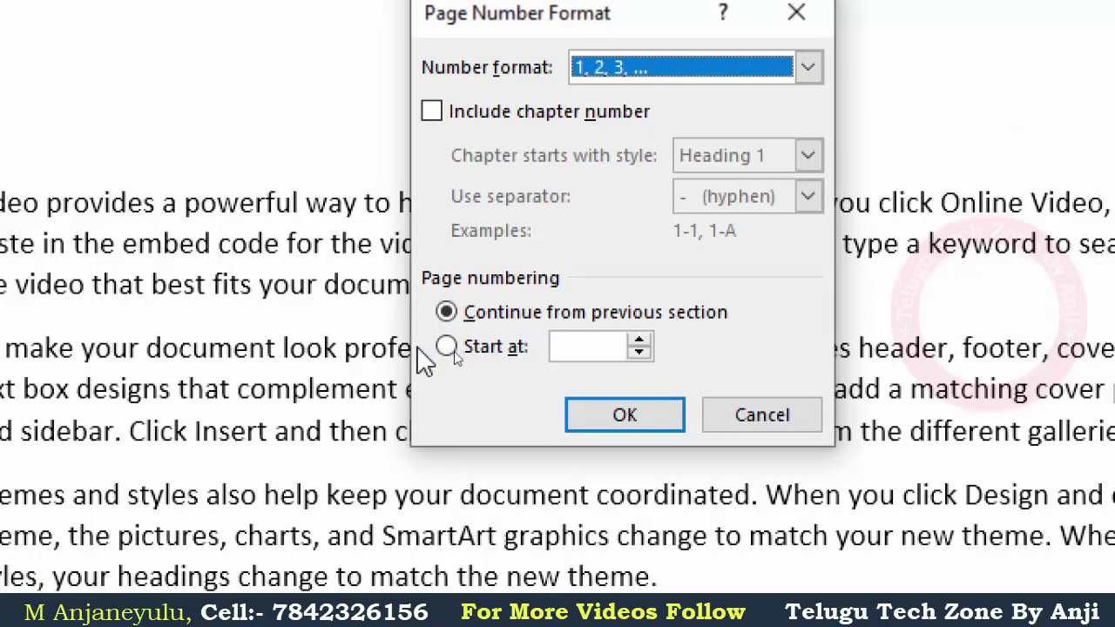
left_click(493, 351)
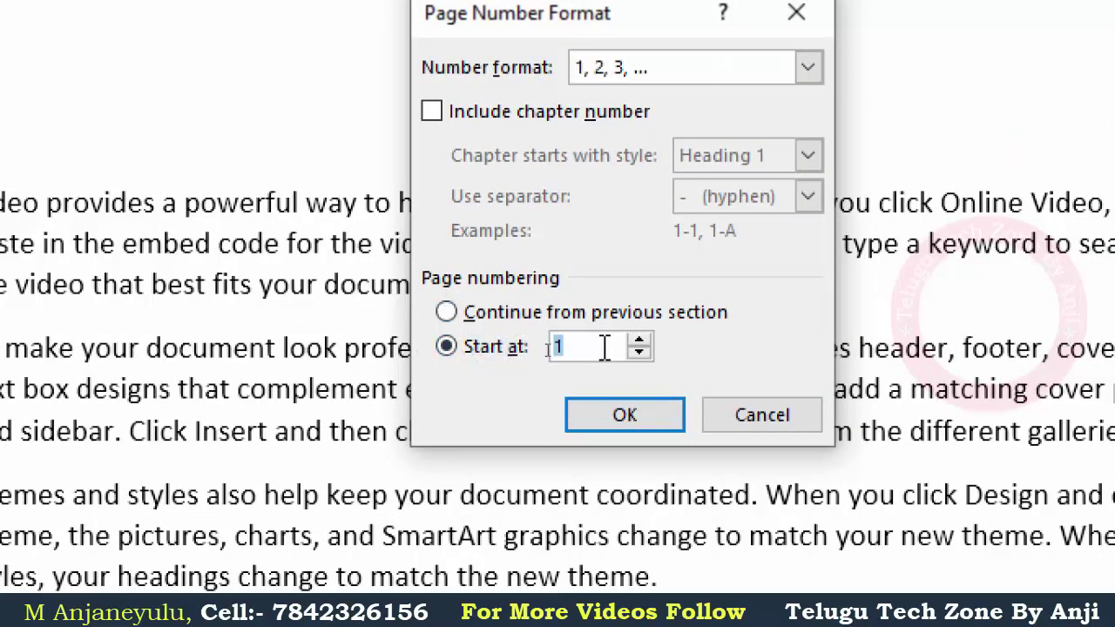
left_click(640, 341)
left_click(639, 342)
left_click(639, 342)
left_click(639, 342)
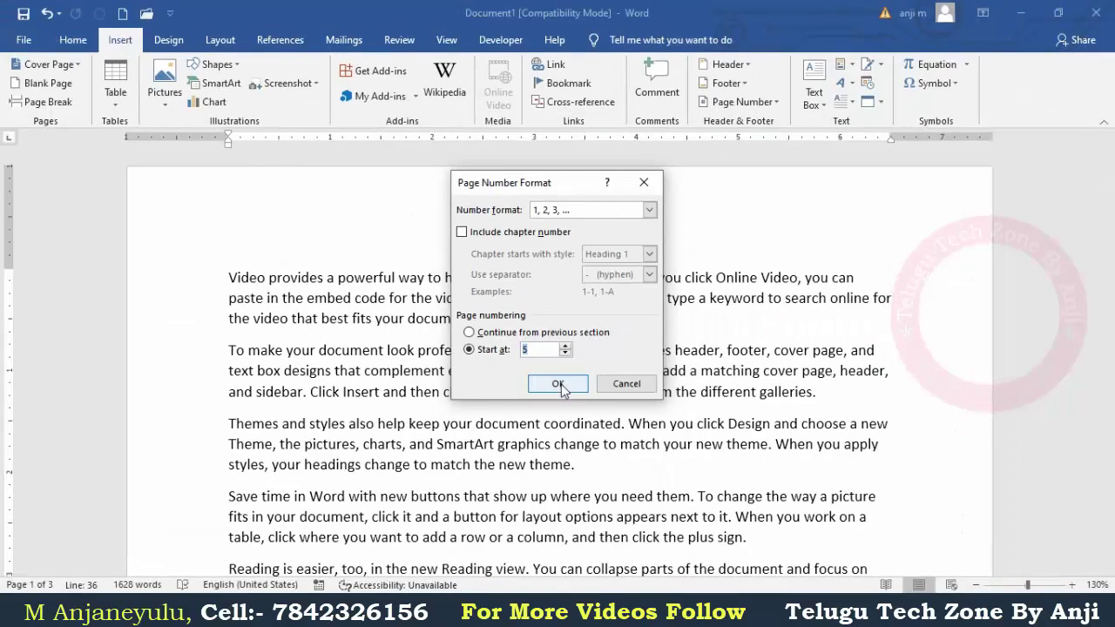
left_click(635, 413)
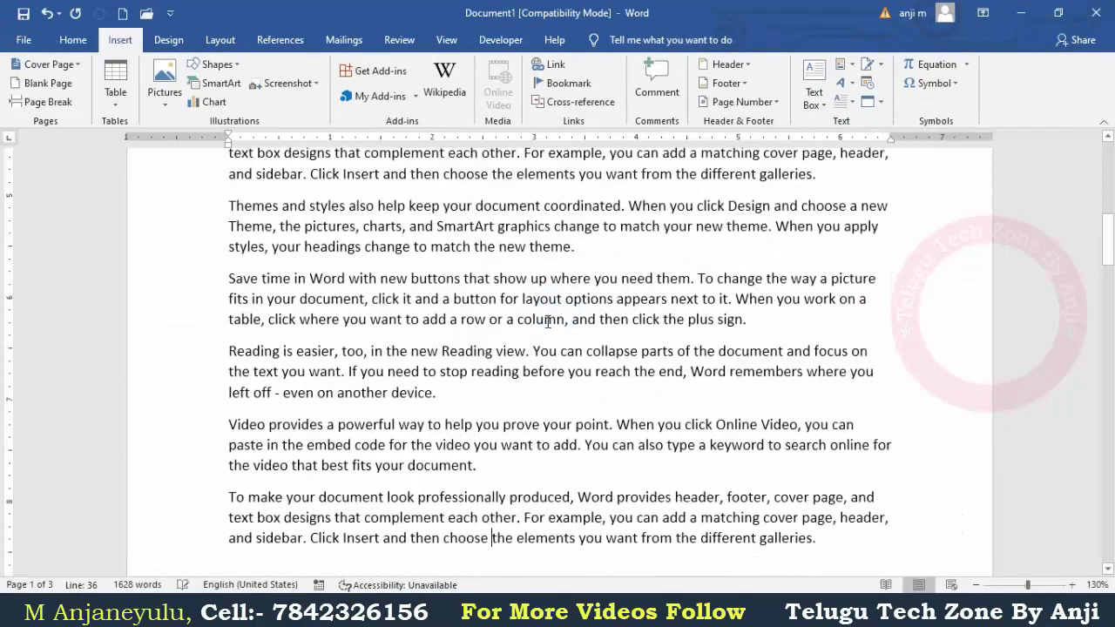
Step: Insert a centred Plain Number 2 page number at the page top, then close the header
scroll(543, 364, "down", 3)
scroll(540, 358, "up", 10)
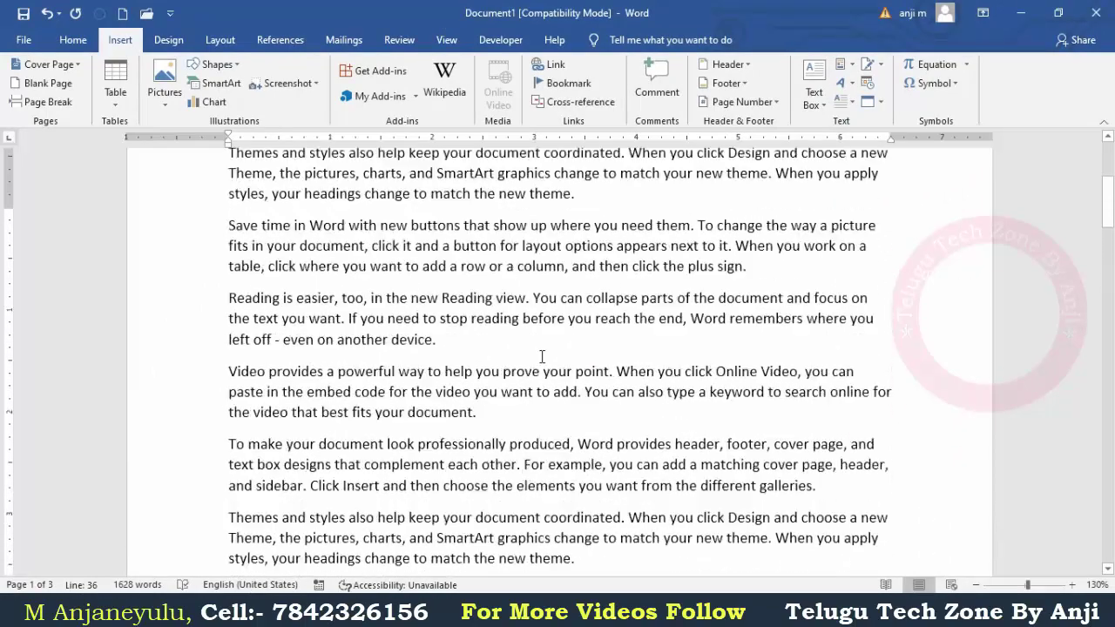
left_click(756, 102)
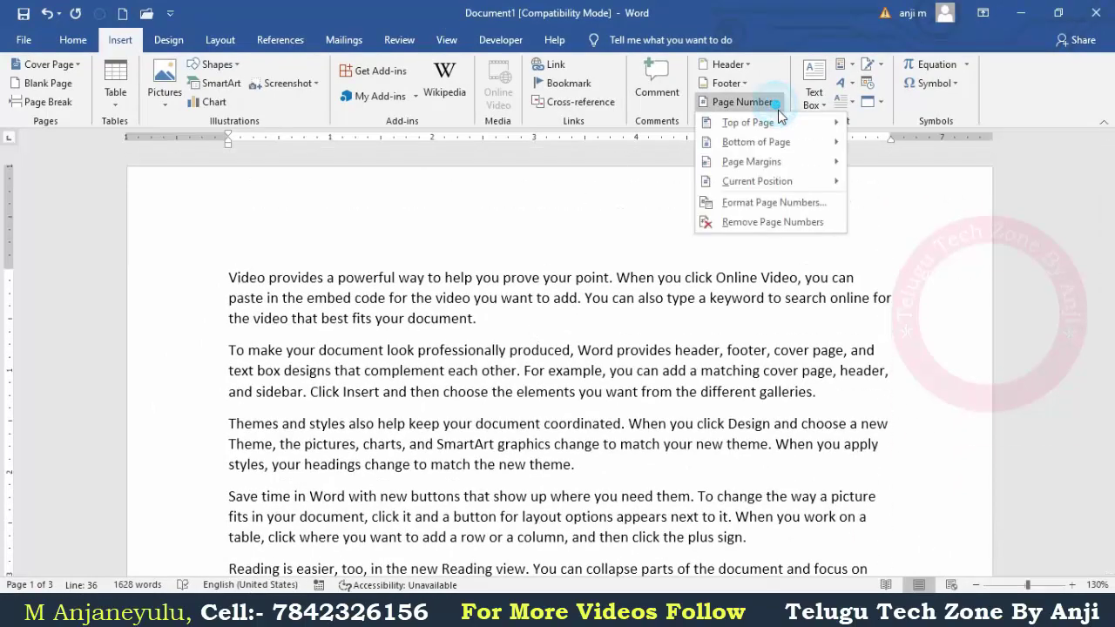
mouse_move(793, 124)
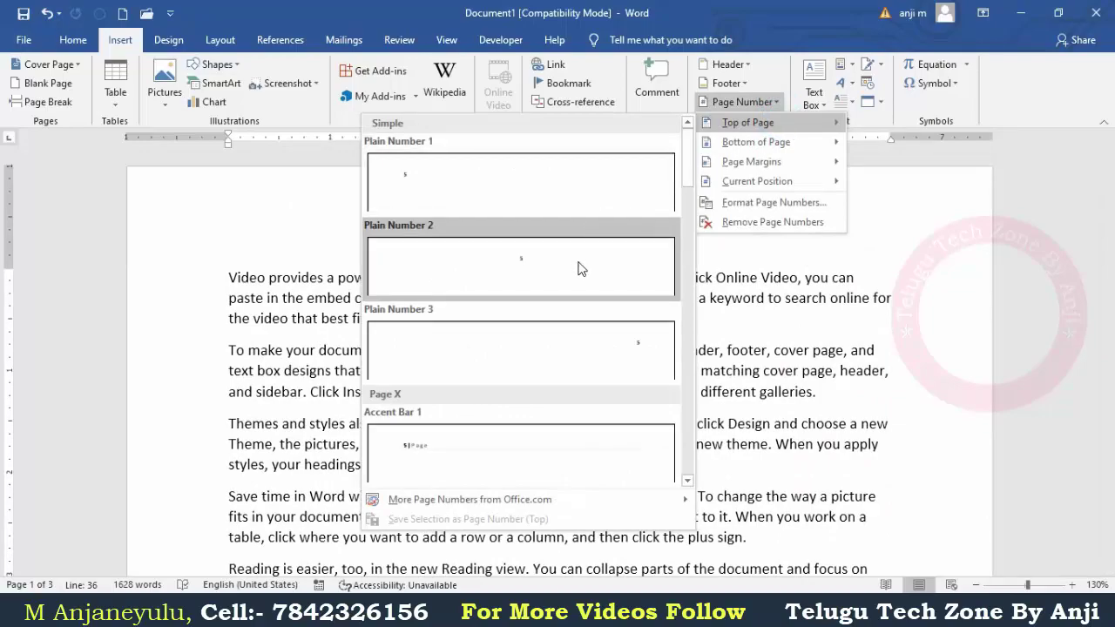
left_click(582, 269)
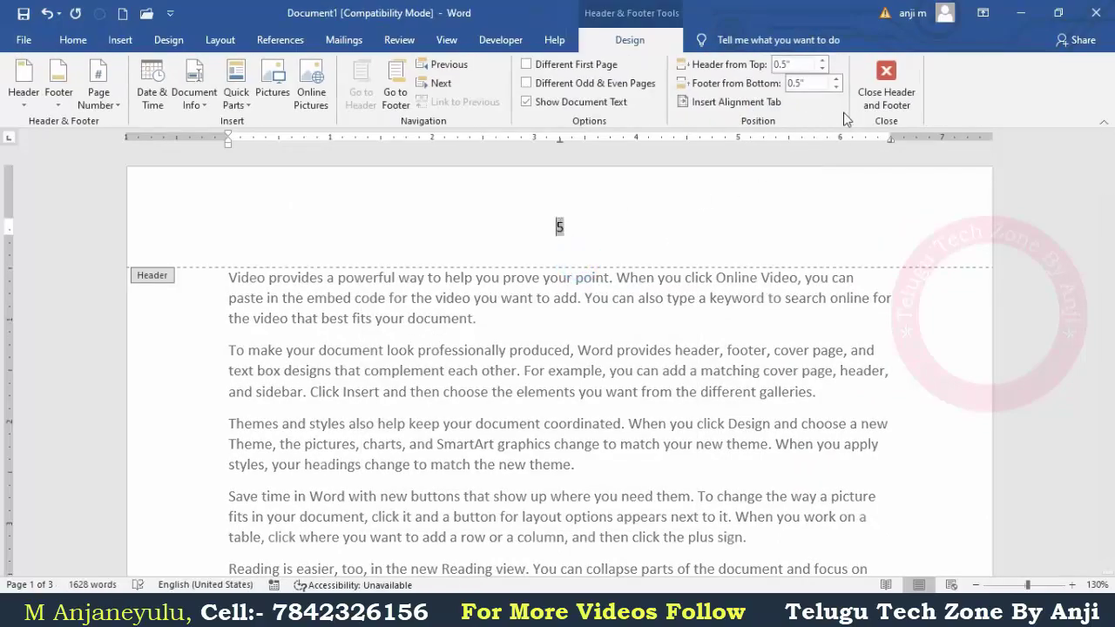
left_click(885, 92)
scroll(542, 277, "down", 3)
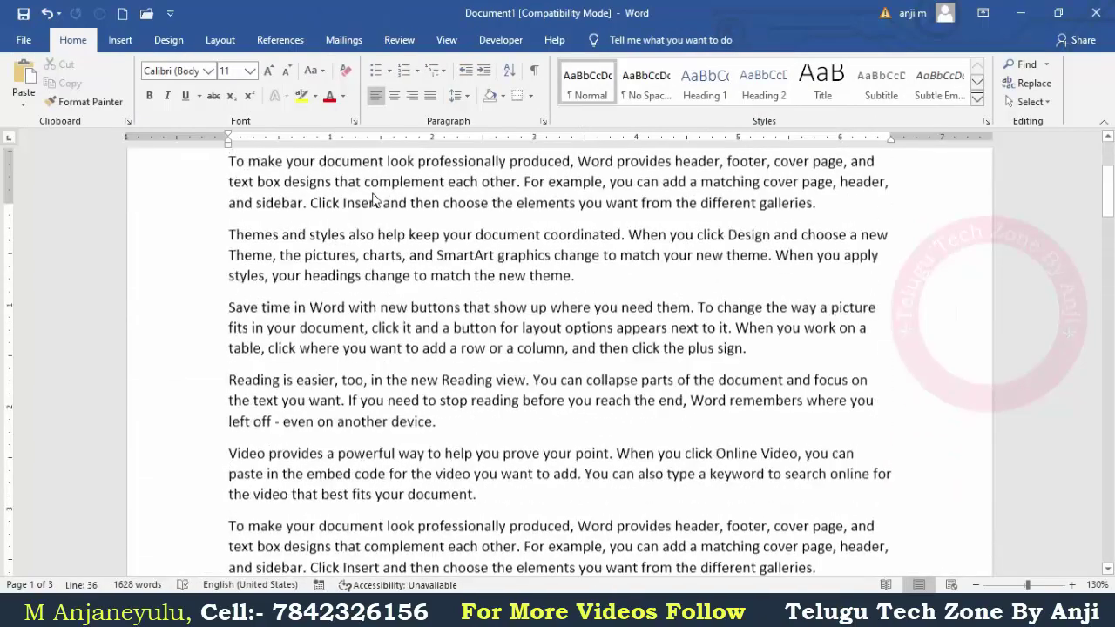
left_click(120, 40)
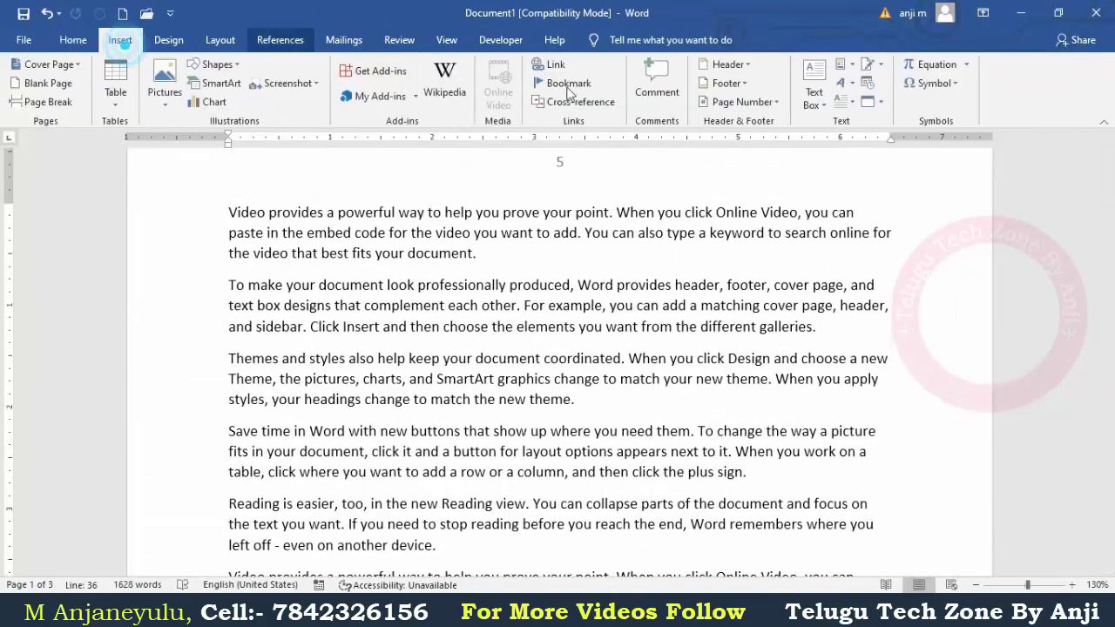
Step: Remove the header page number, then try continue-numbering and Heading 1 chapter options before cancelling
left_click(780, 105)
left_click(781, 219)
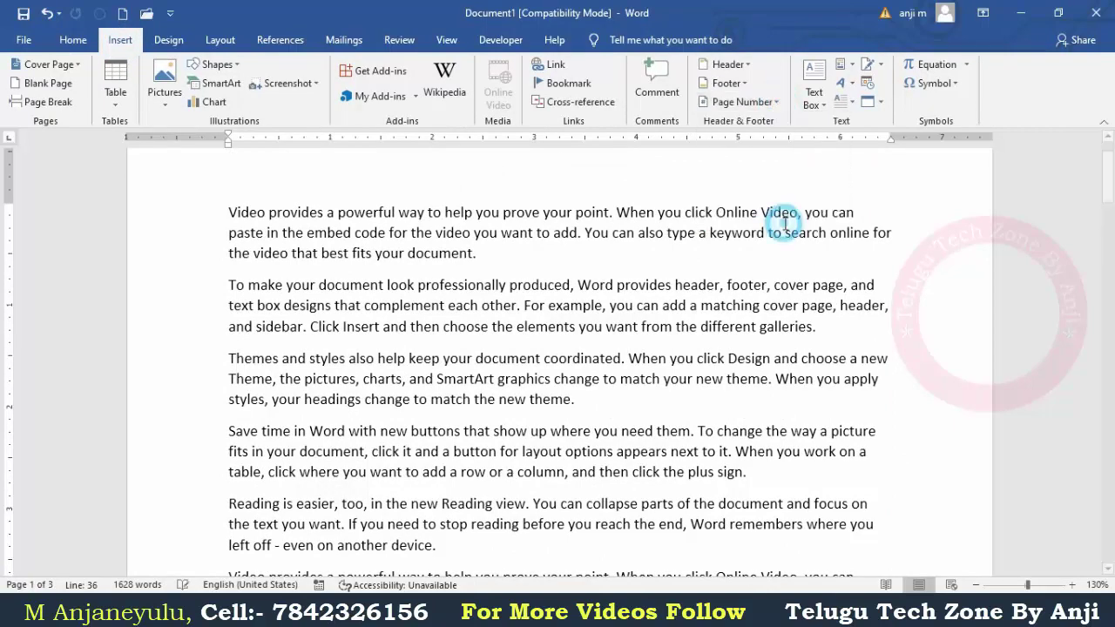
left_click(772, 107)
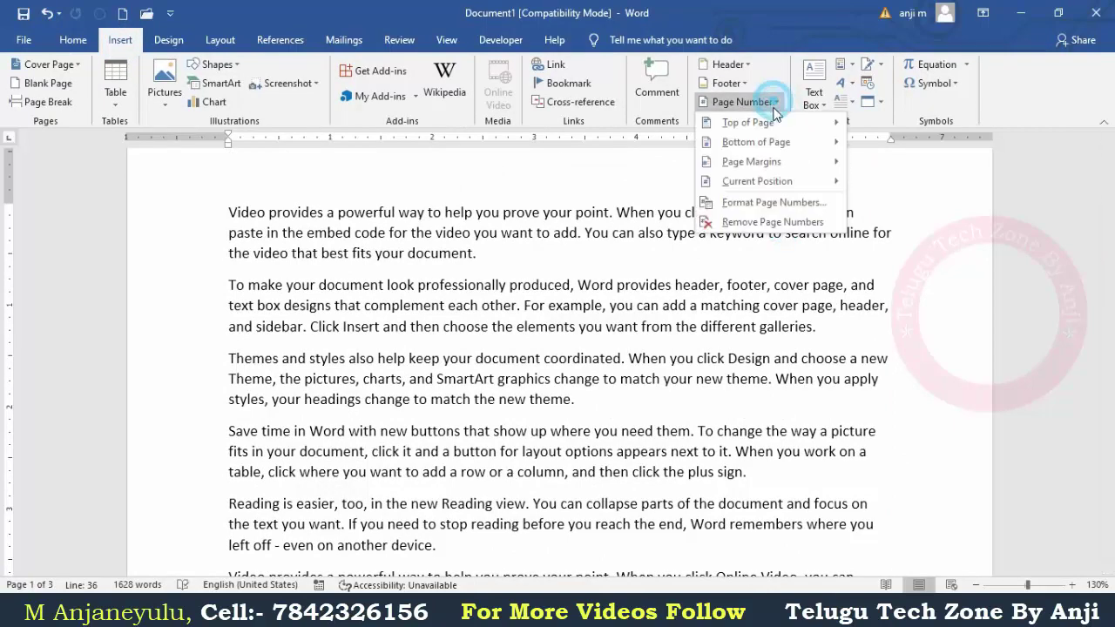
left_click(774, 203)
left_click(513, 336)
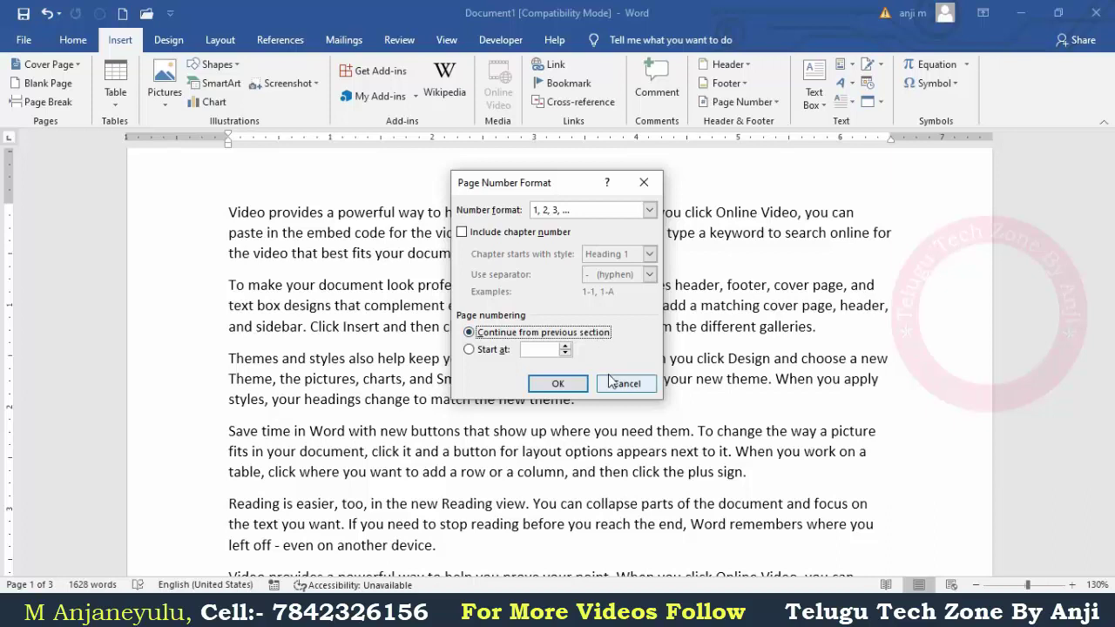
left_click(525, 231)
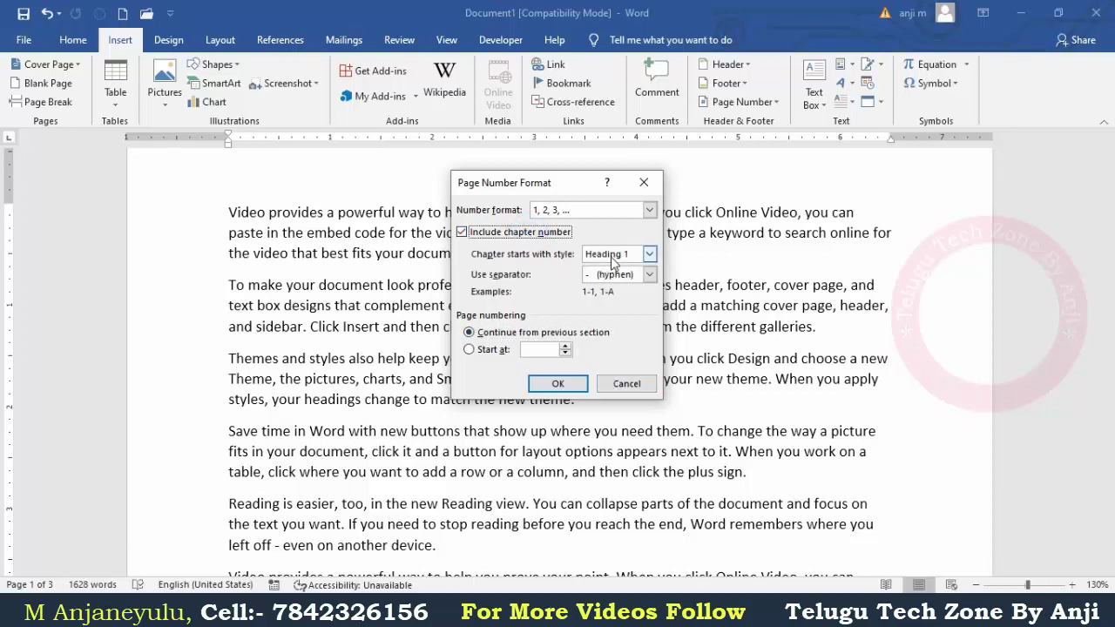
left_click(648, 254)
left_click(650, 254)
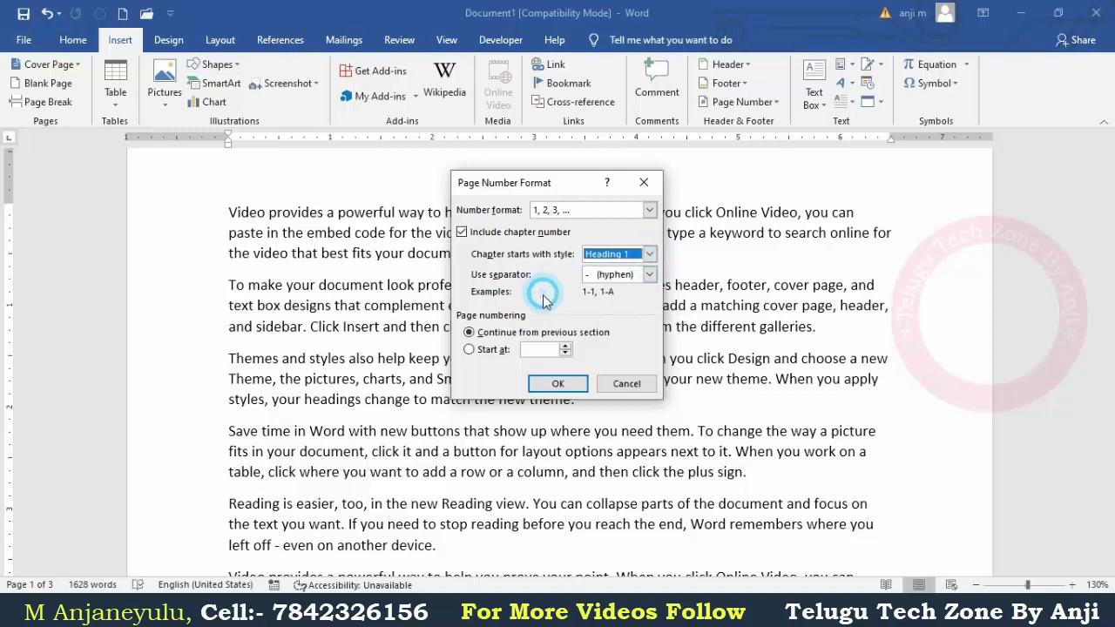
left_click(627, 383)
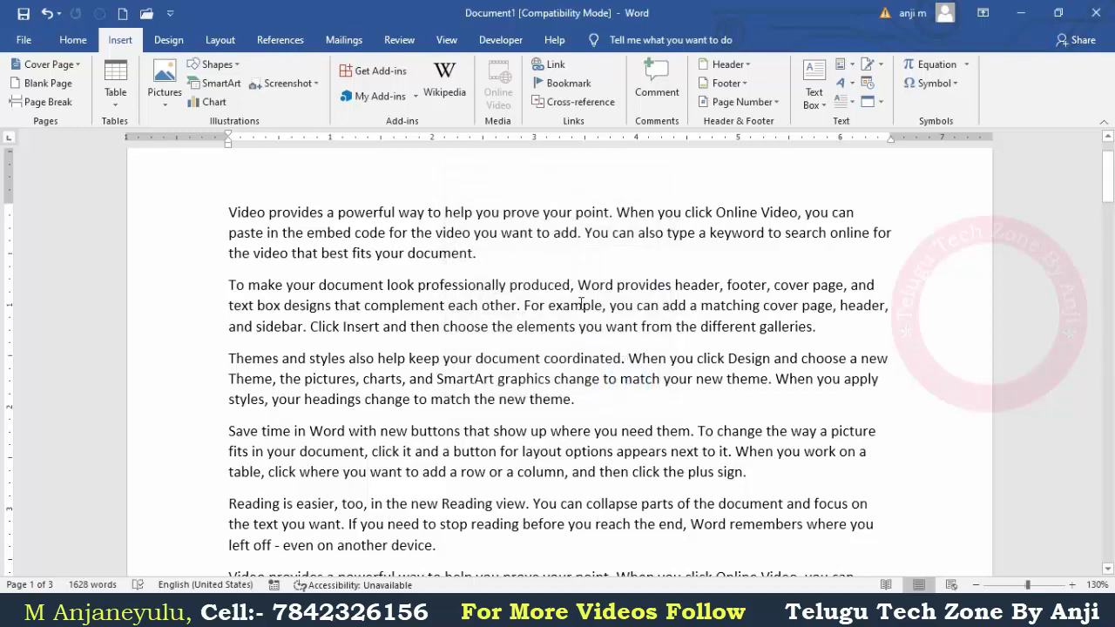
Step: Select all the document's body text with Ctrl+A
scroll(536, 298, "up", 1)
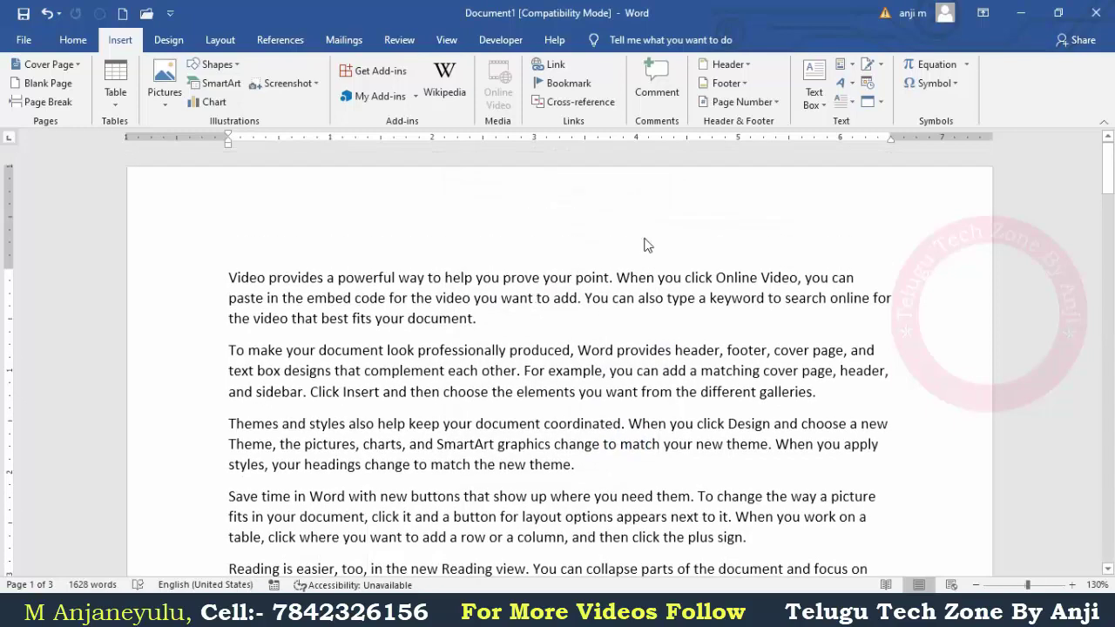
left_click(781, 102)
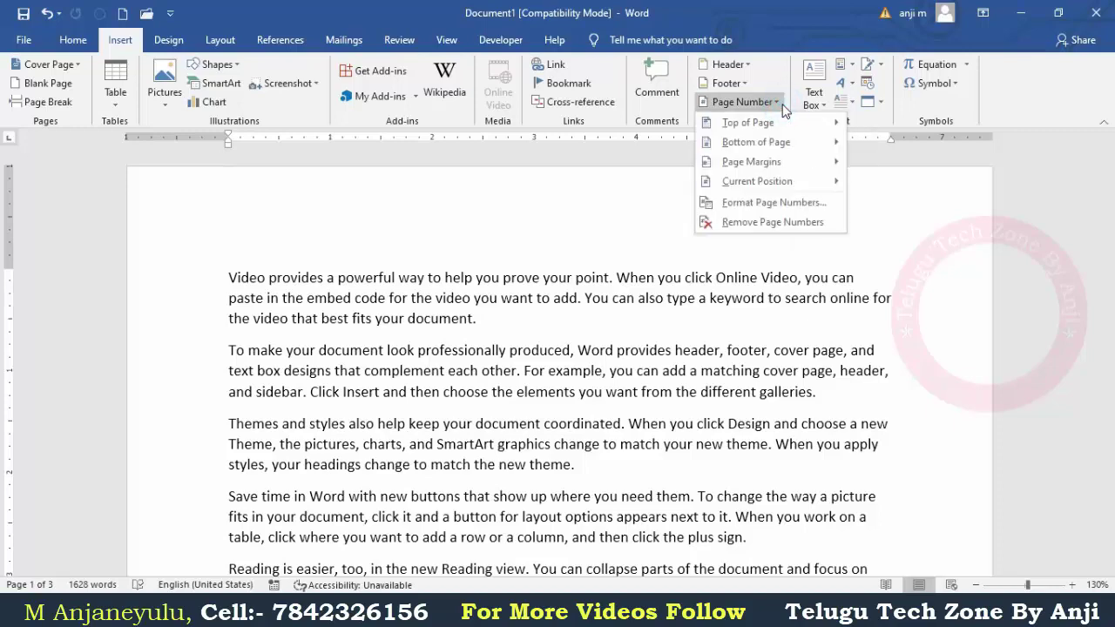
left_click(779, 101)
left_click(668, 314)
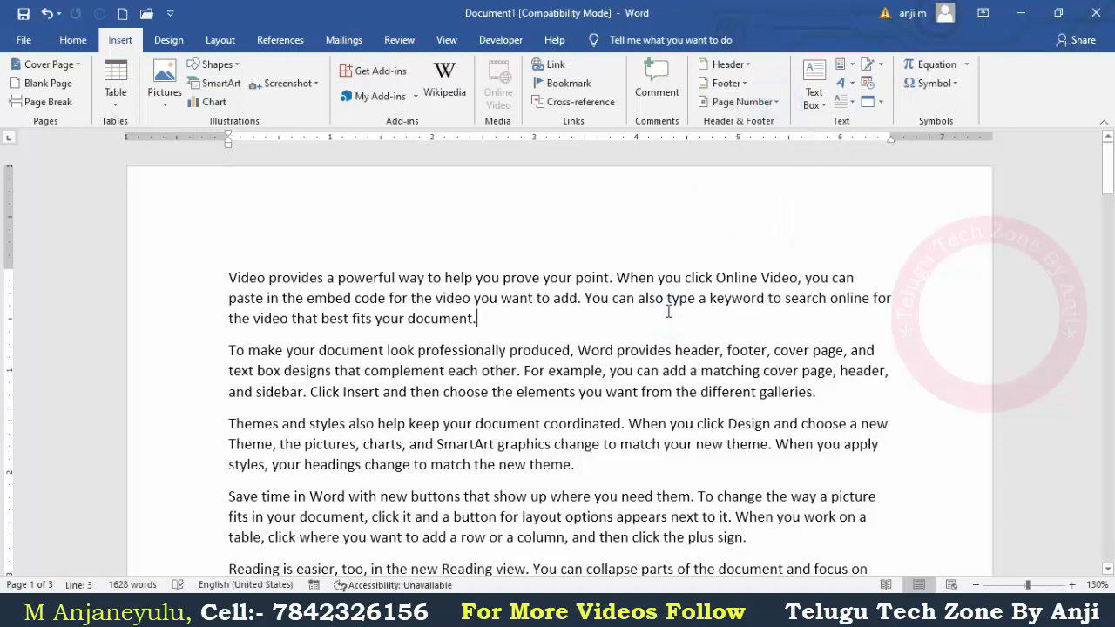
key("ctrl+a")
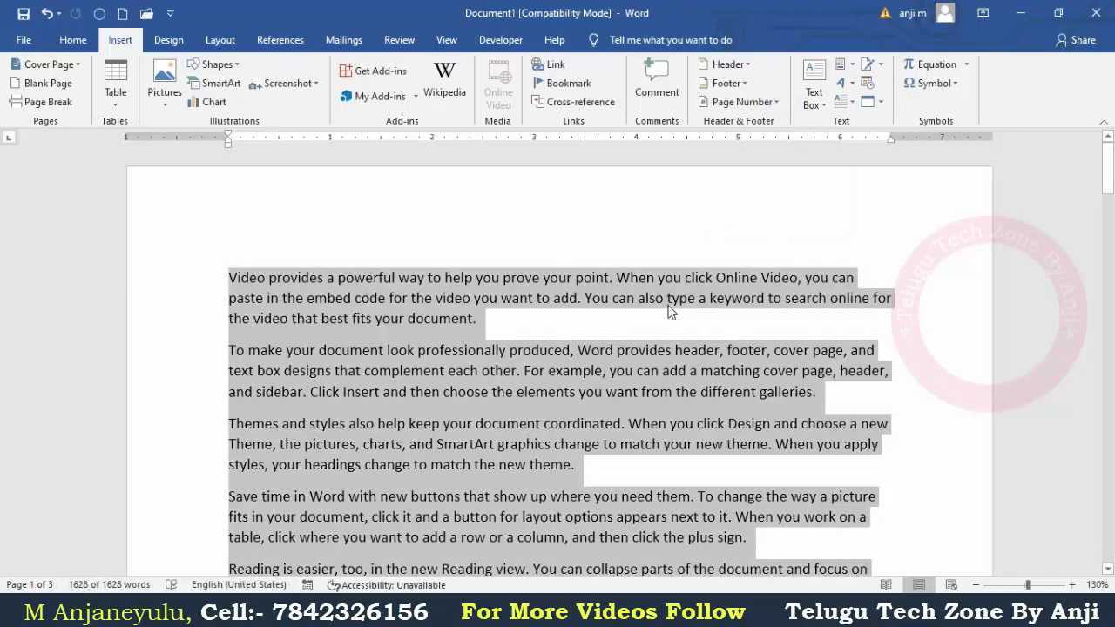